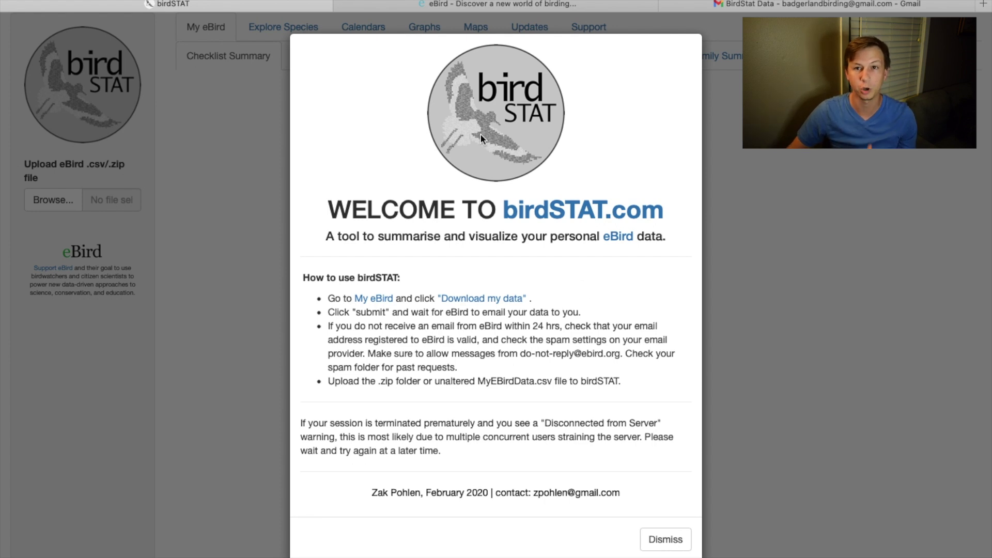
Submit a personal data download request from the My eBird Download My Data page
left_click(457, 5)
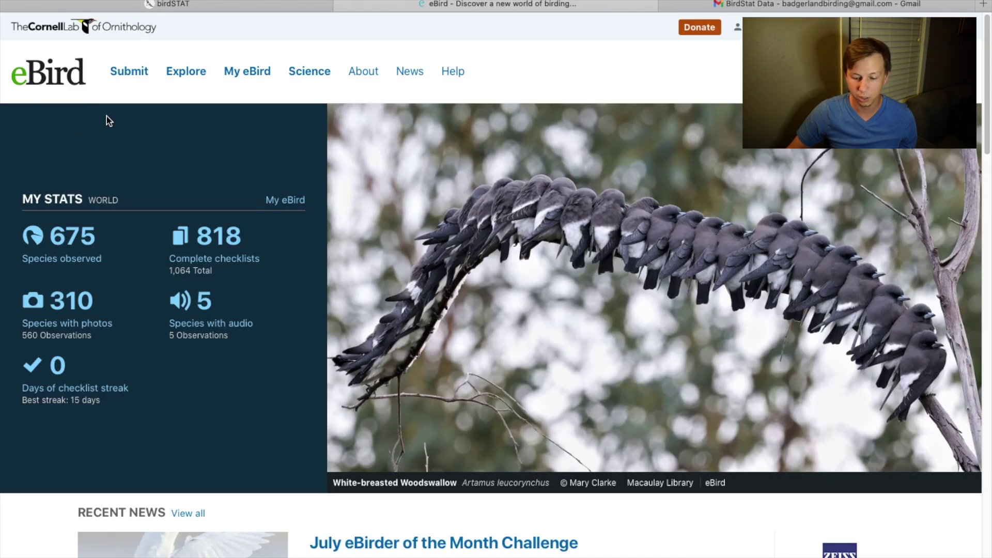
left_click(257, 75)
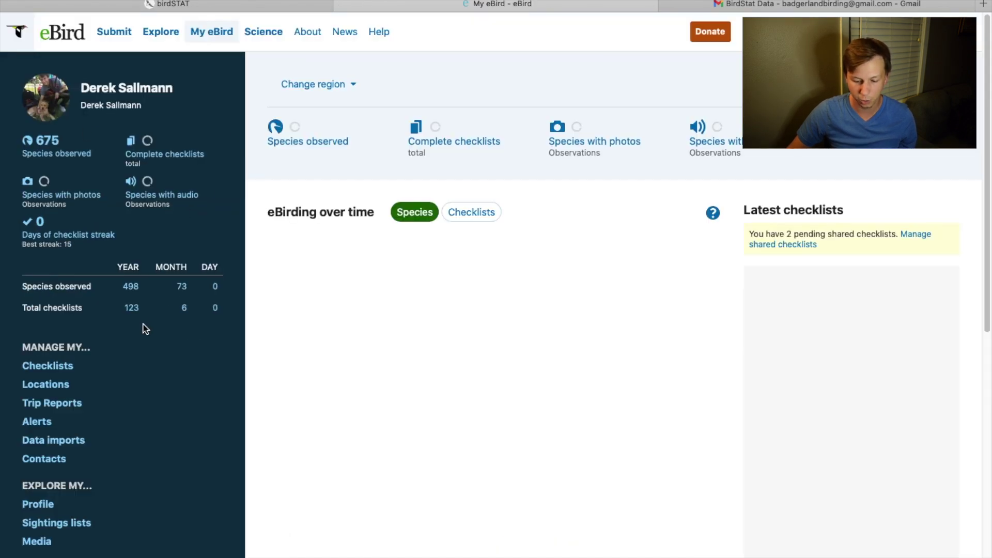
scroll(141, 328, "down", 4)
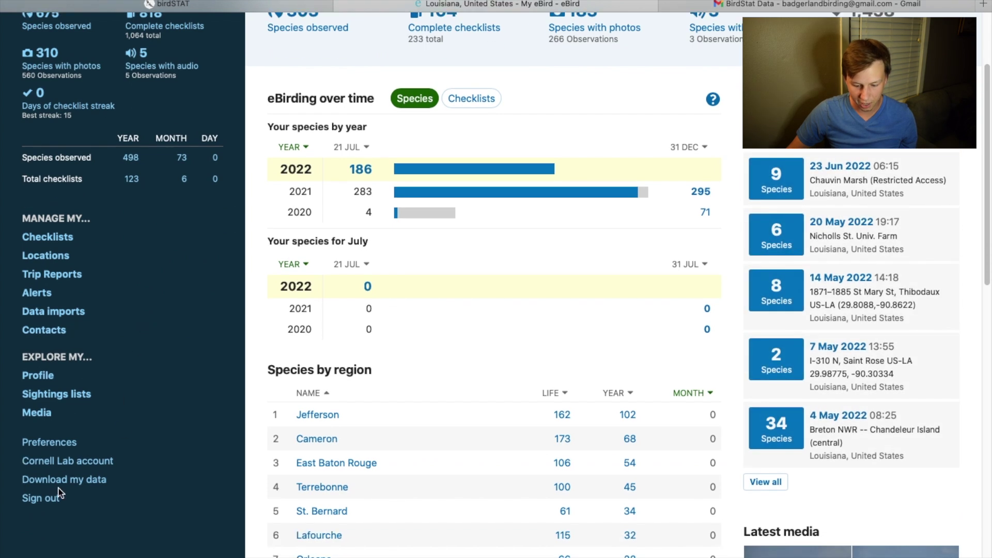
left_click(59, 489)
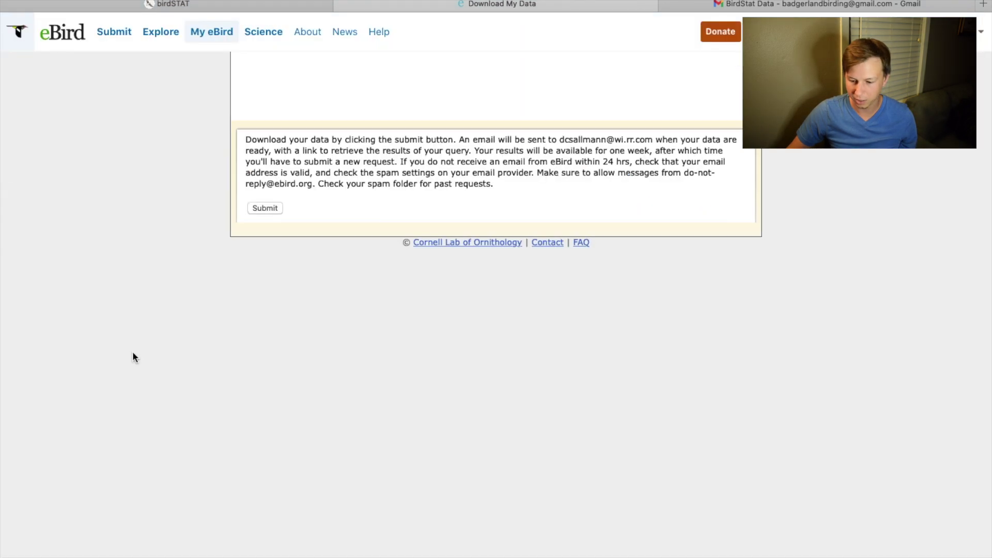
left_click(277, 213)
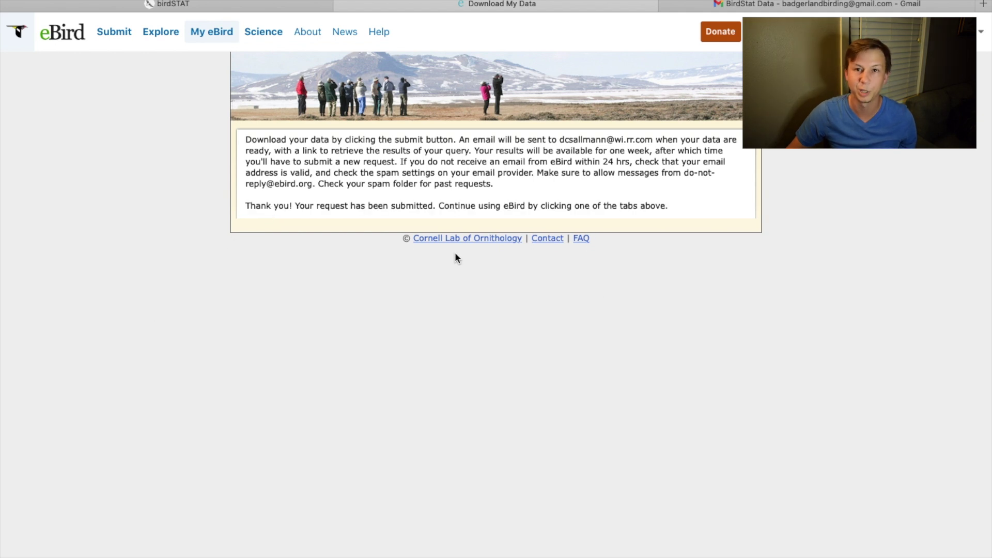
left_click(739, 5)
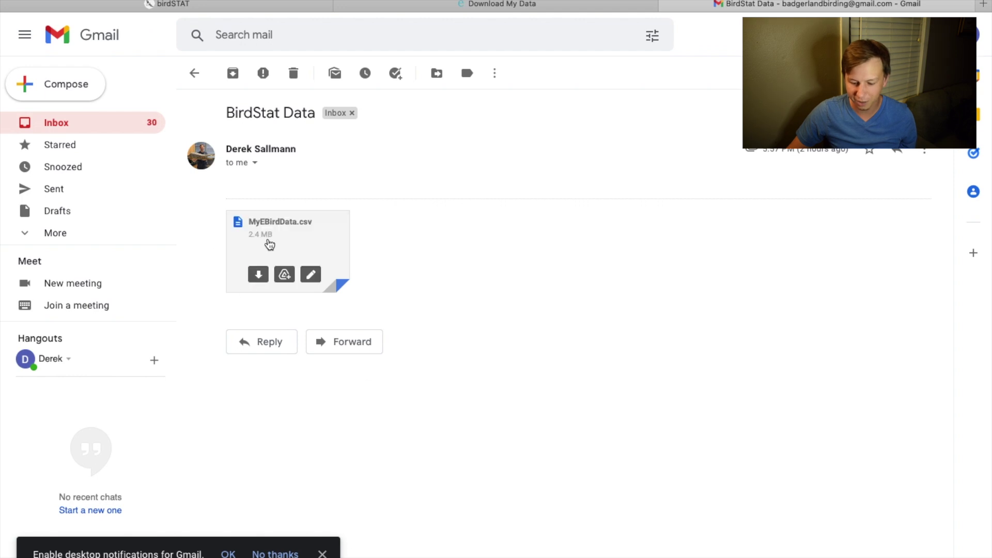
Open the MyEBirdData.csv attachment in Gmail and dismiss birdSTAT's welcome message
left_click(270, 245)
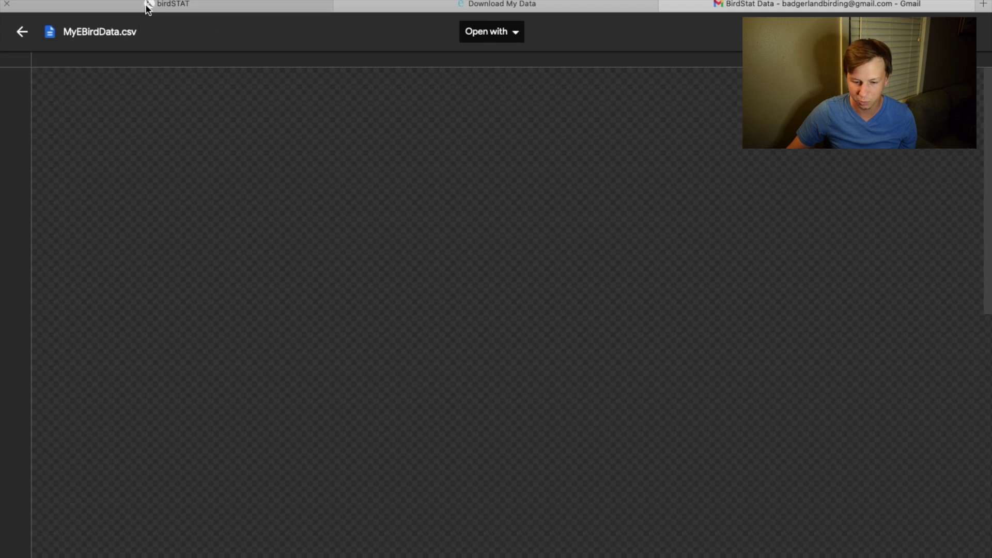
left_click(149, 7)
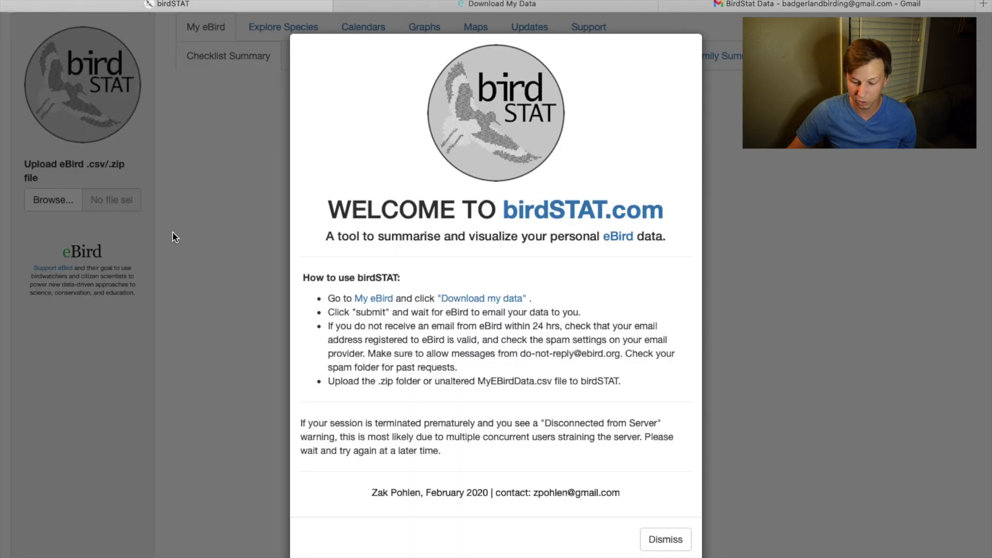
left_click(663, 542)
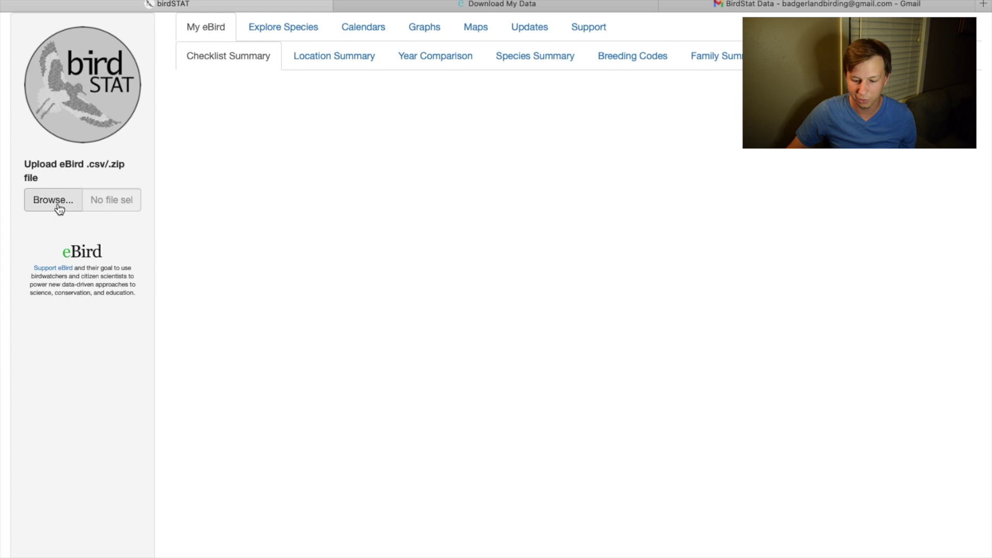
left_click(756, 5)
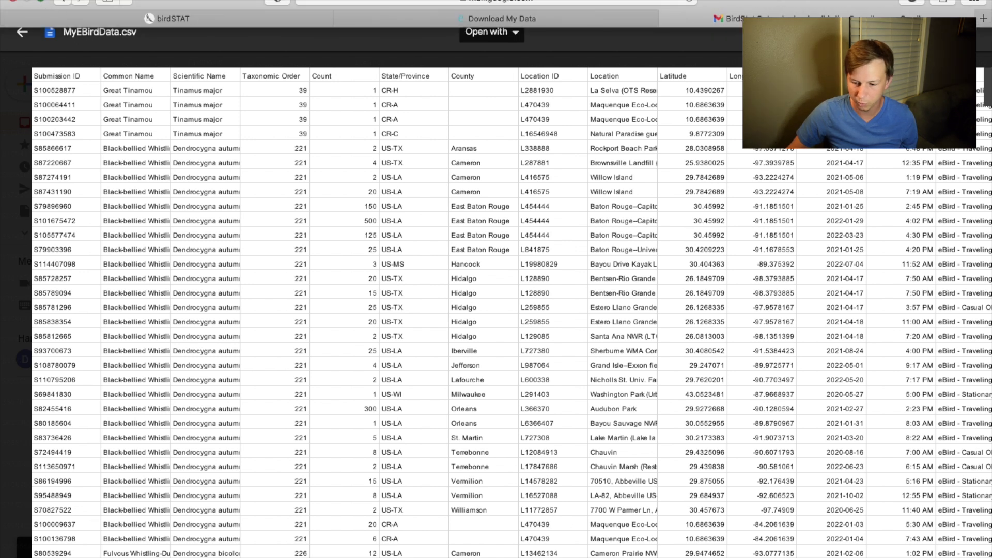
Confirm MyEBirdData.csv (2.5 MB) finished downloading and return to birdSTAT in a maximized window
left_click(41, 3)
left_click(566, 77)
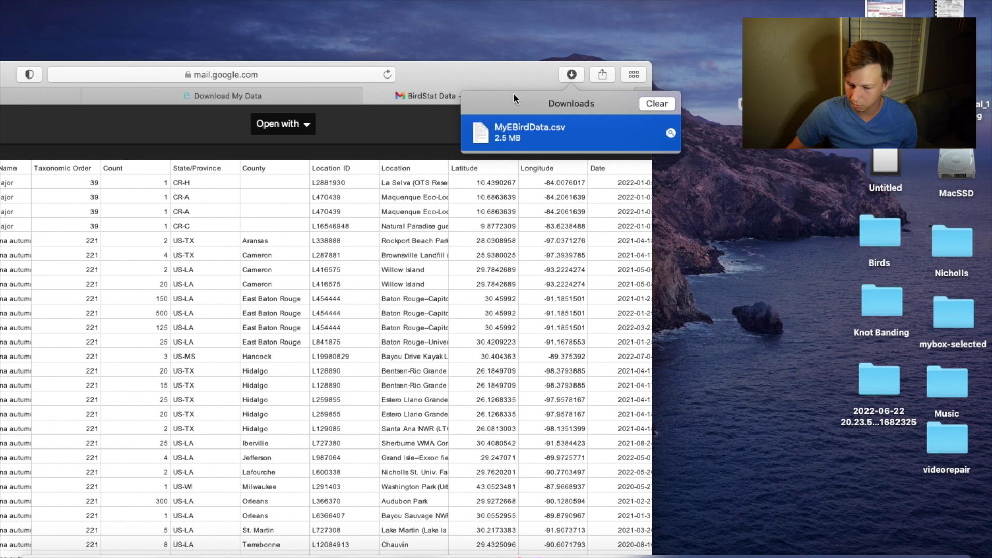
double_click(496, 83)
left_click(225, 39)
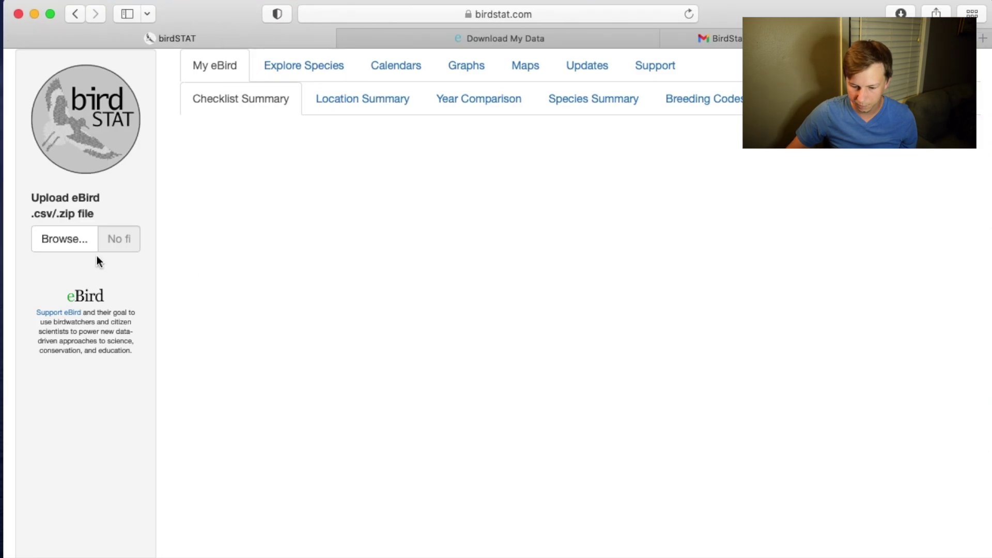
Upload MyEBirdData.csv from the Desktop folder into birdSTAT's Checklist Summary
left_click(64, 252)
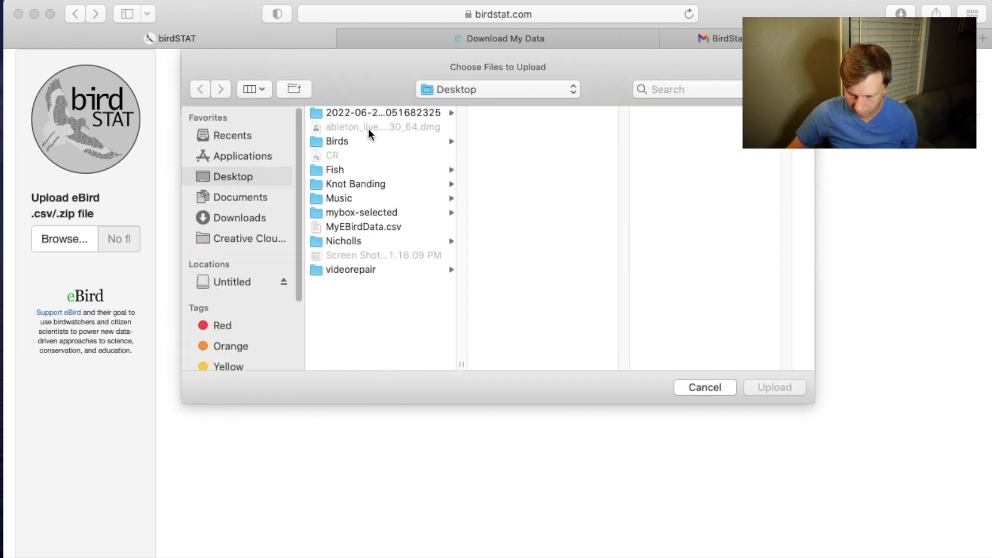
double_click(383, 229)
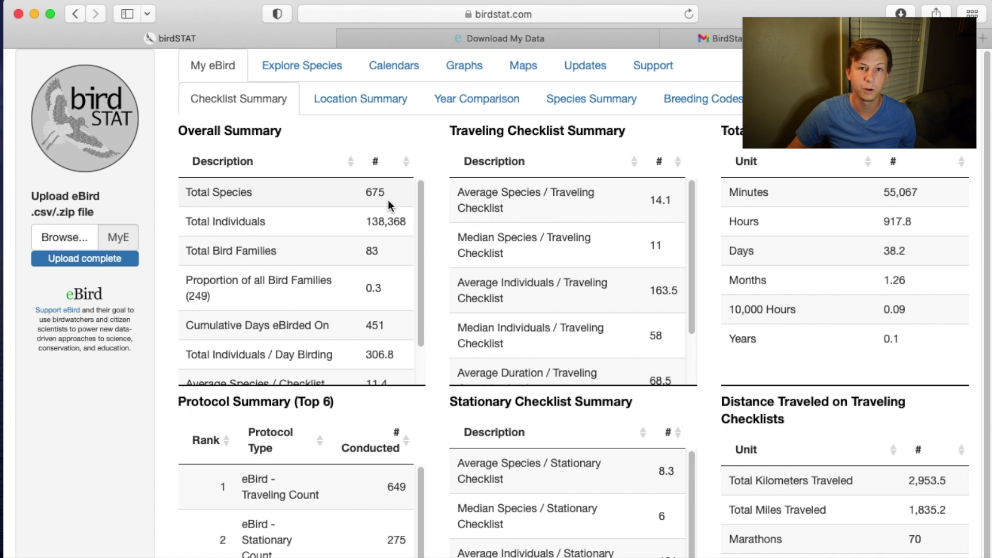
Highlight the Overall Summary rows, including Total Individuals and Total Bird Families
left_click_drag(377, 233, 424, 223)
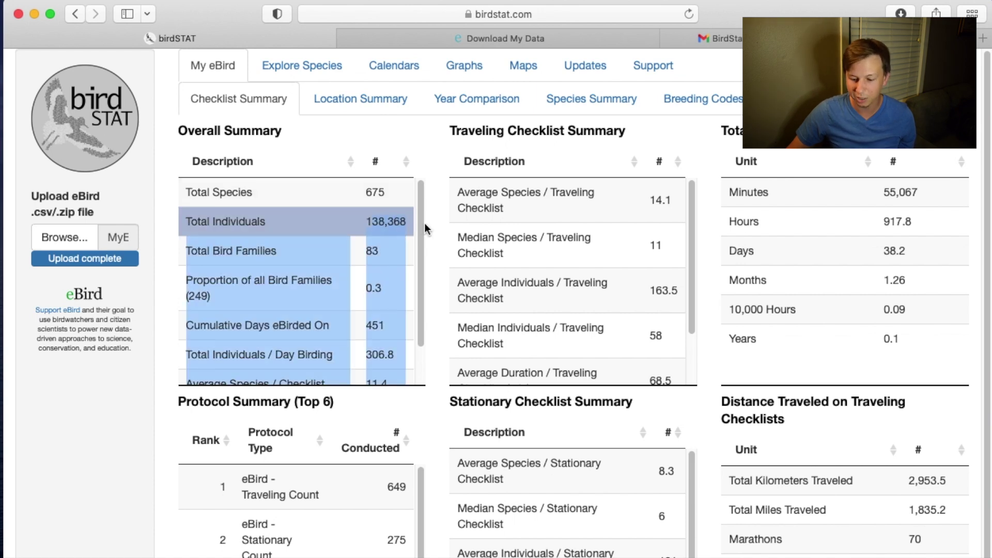
left_click(430, 161)
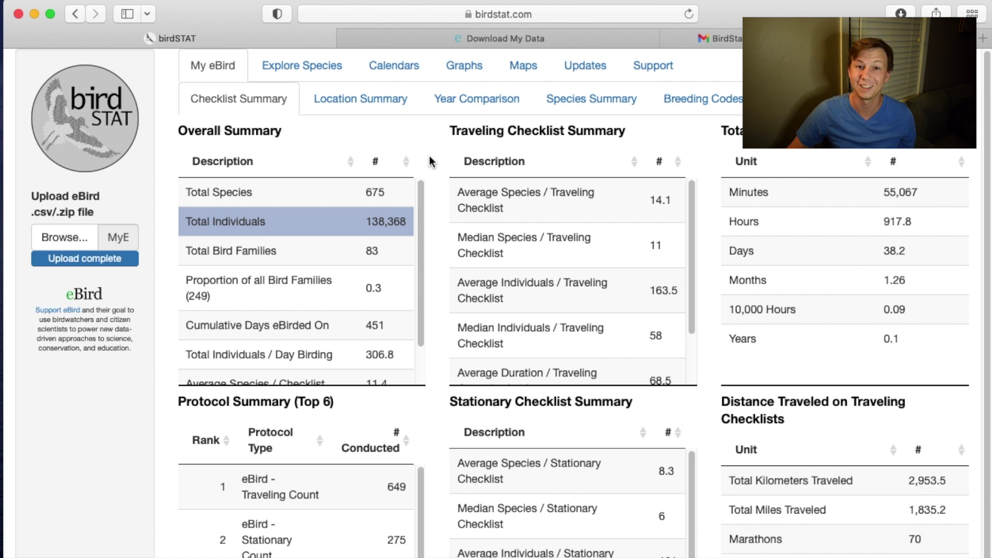
left_click(292, 262)
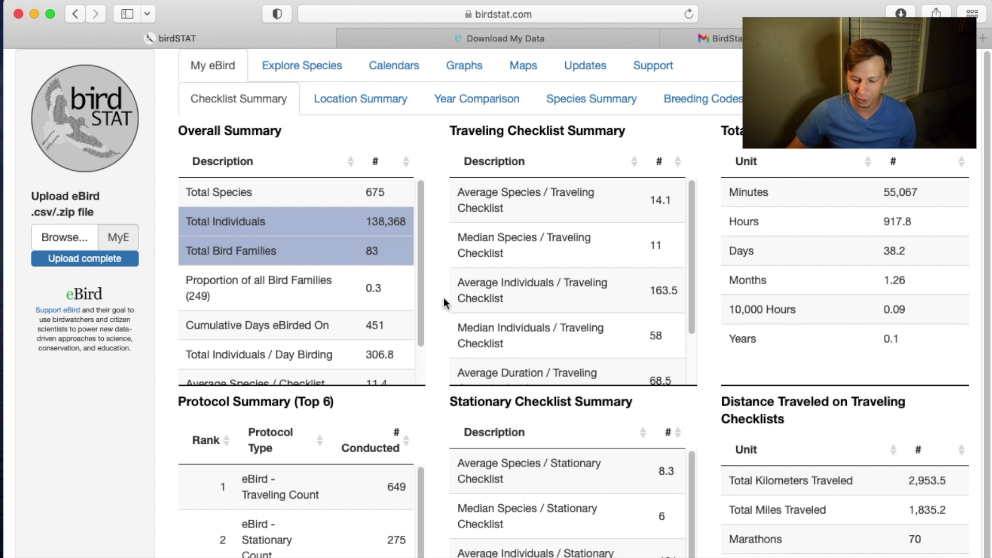
Scroll through the Traveling Checklist Summary and view the Location Summary of top locations
scroll(419, 288, "down", 2)
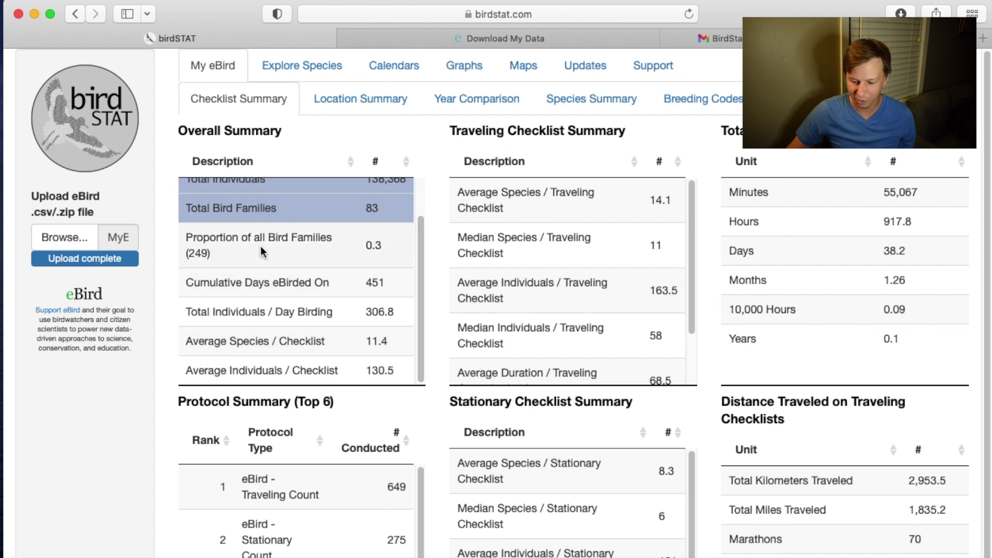
scroll(460, 320, "down", 3)
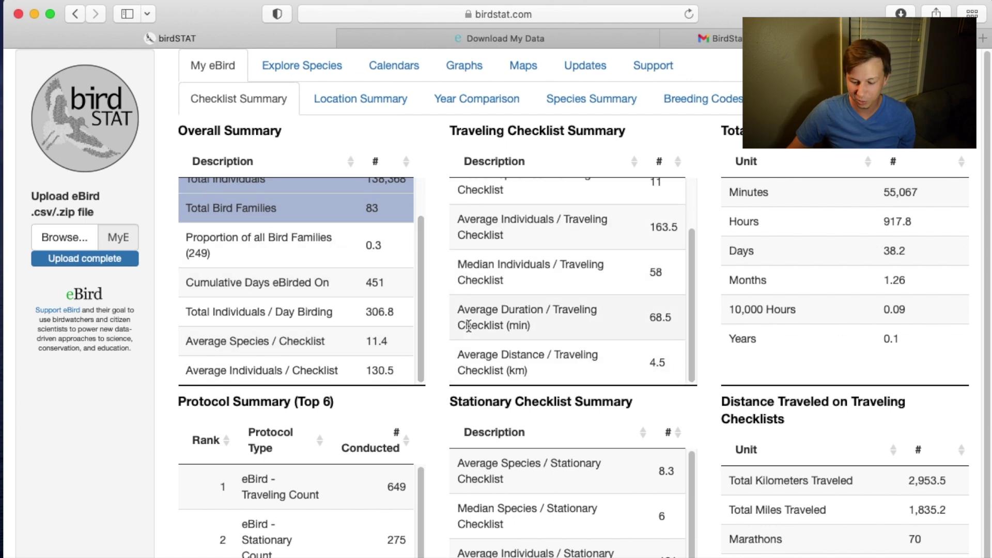
scroll(605, 393, "down", 1)
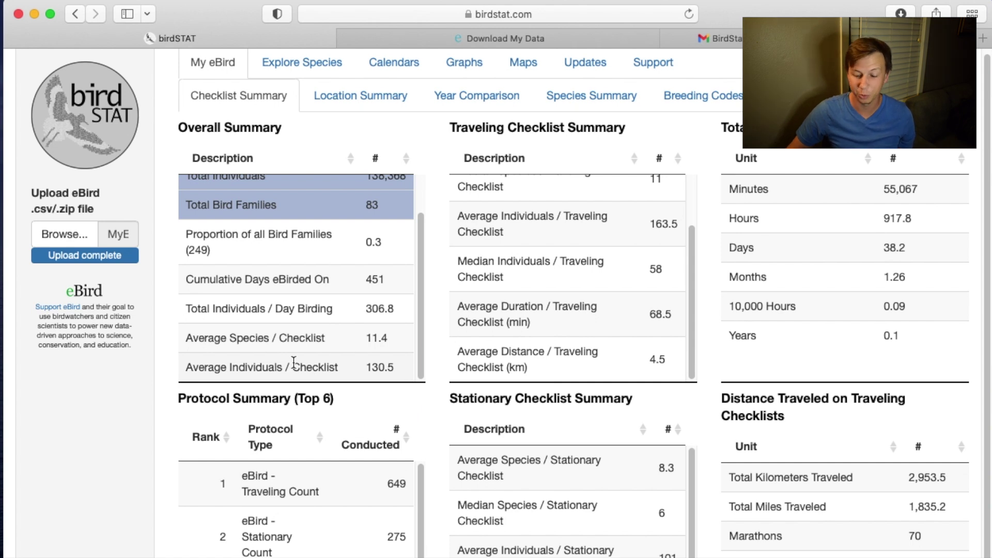
left_click(348, 99)
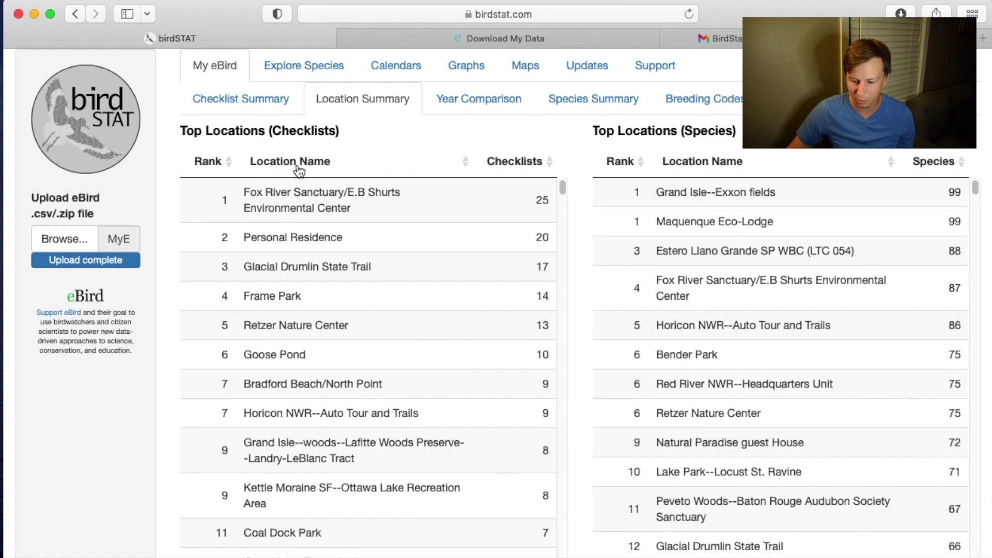
Review the 2017–2022 Year Comparison statistics, showing 492 total species in 2022
scroll(451, 347, "down", 10)
scroll(451, 354, "up", 10)
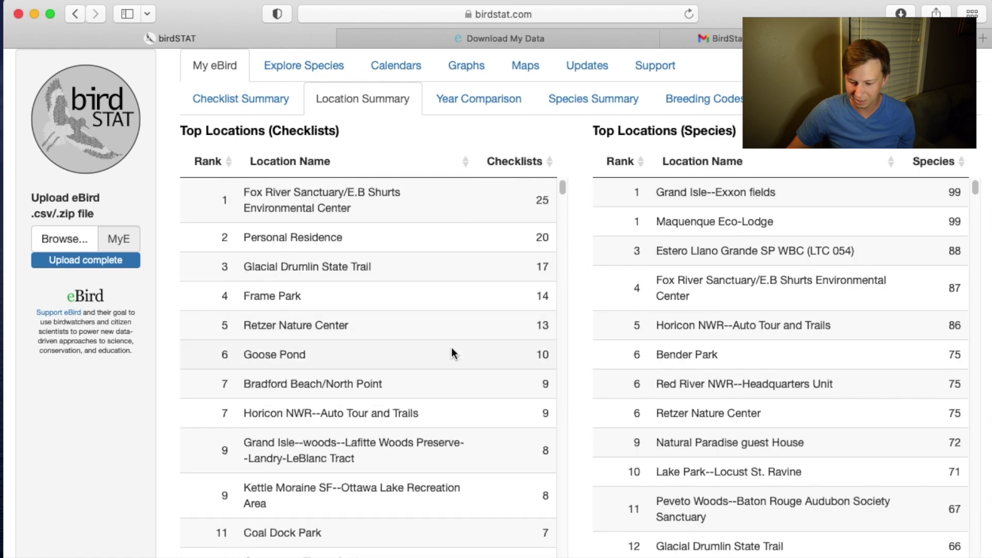
left_click(471, 103)
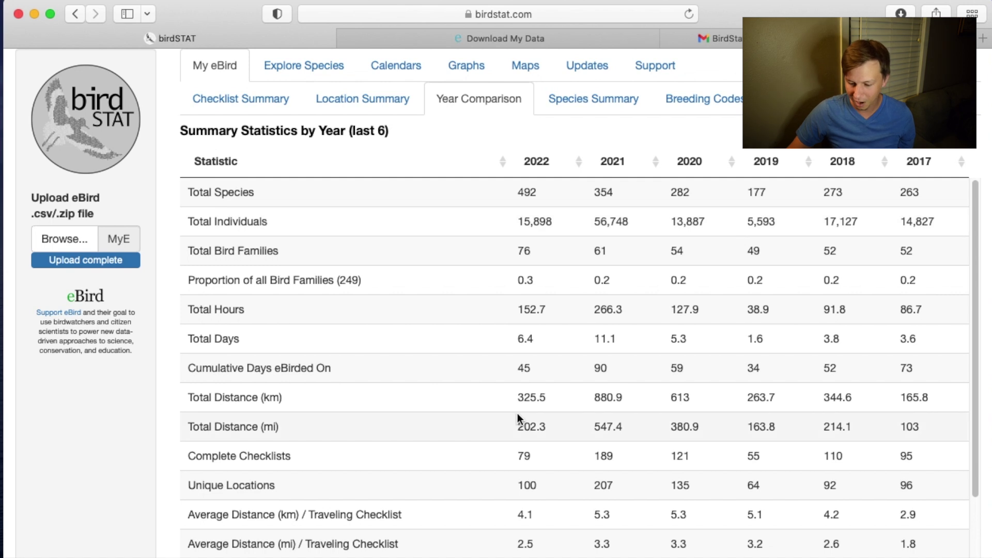
scroll(517, 414, "down", 5)
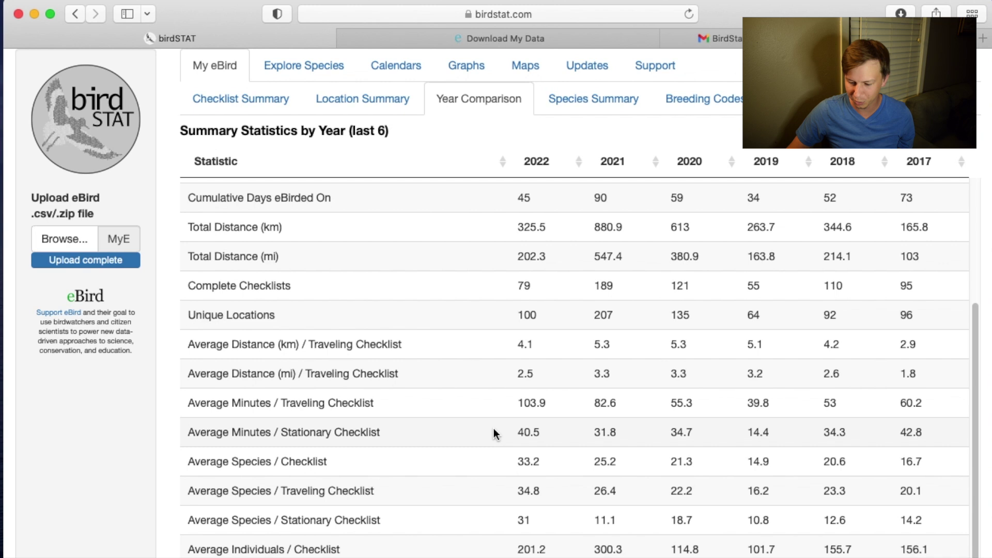
scroll(495, 428, "up", 5)
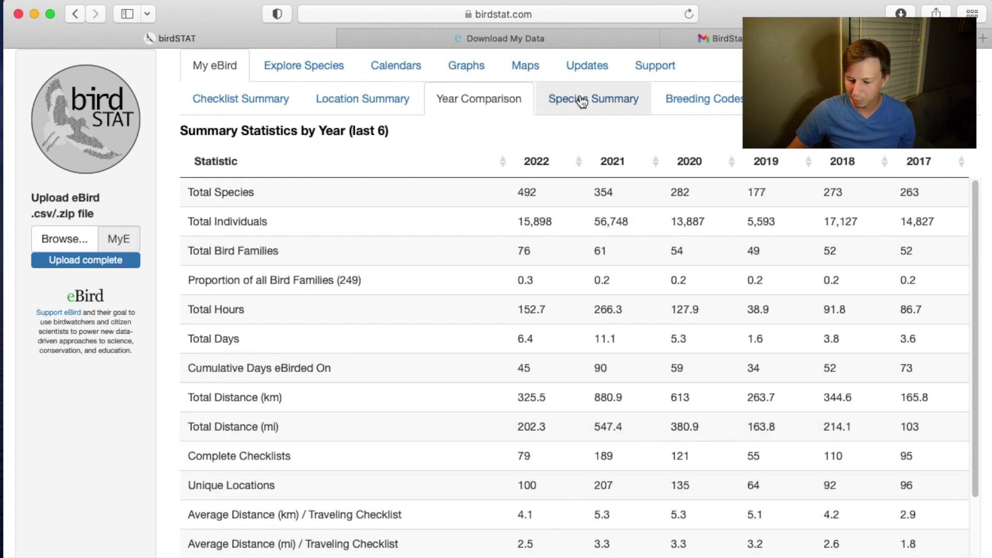
left_click(564, 98)
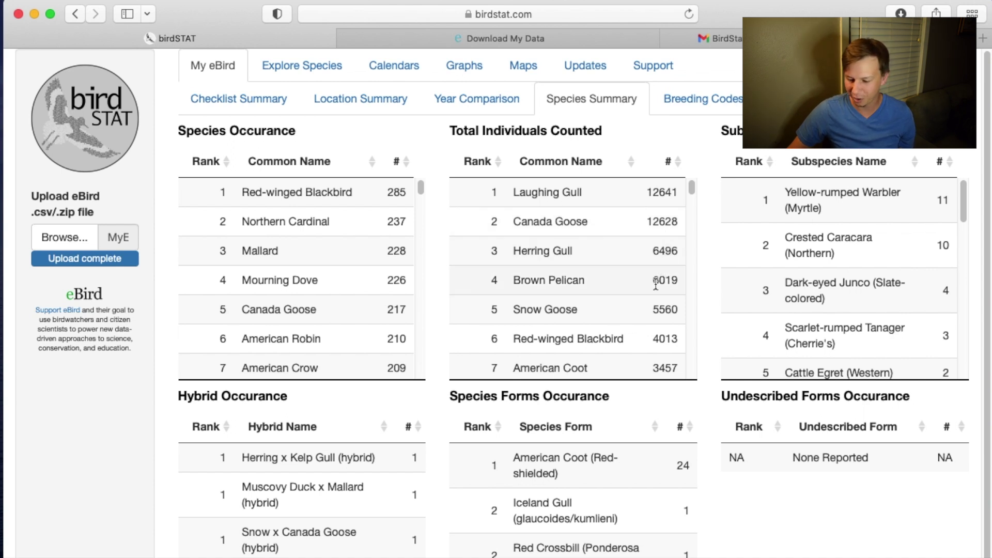
Scroll the Species Summary rankings, led by Red-winged Blackbird (285) and Laughing Gull (12,641)
scroll(619, 317, "down", 1)
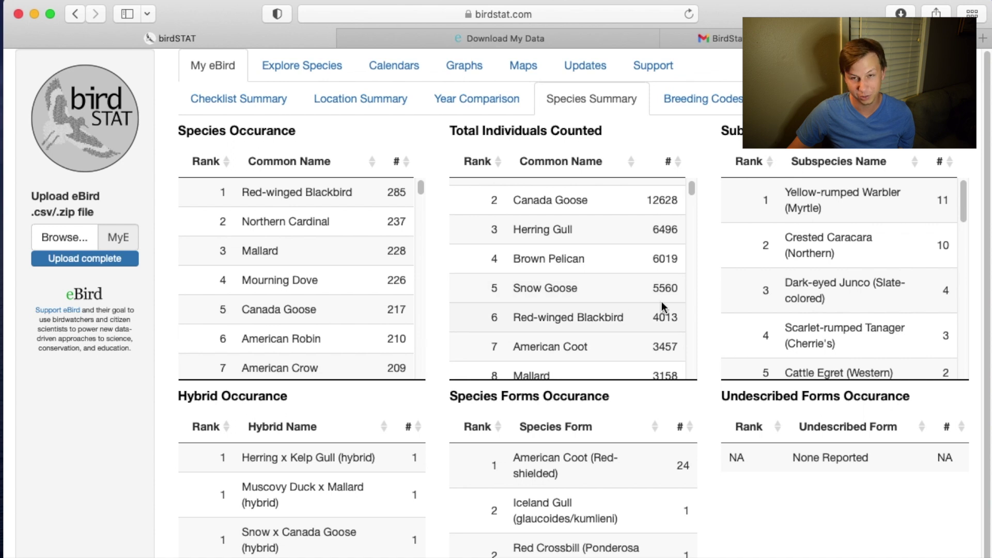
scroll(661, 303, "down", 5)
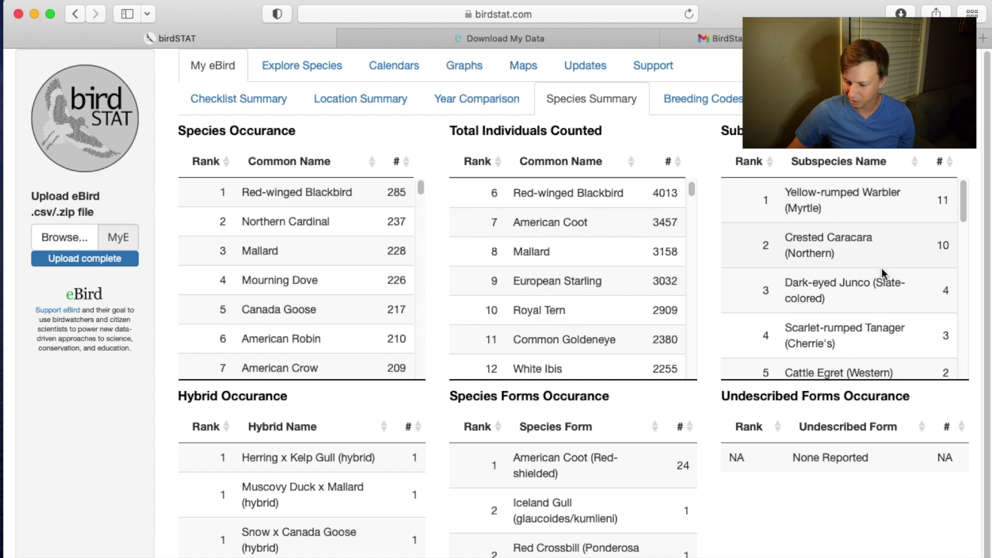
View the Breeding Codes summary and glance at the Explore Location list without choosing one
left_click(711, 99)
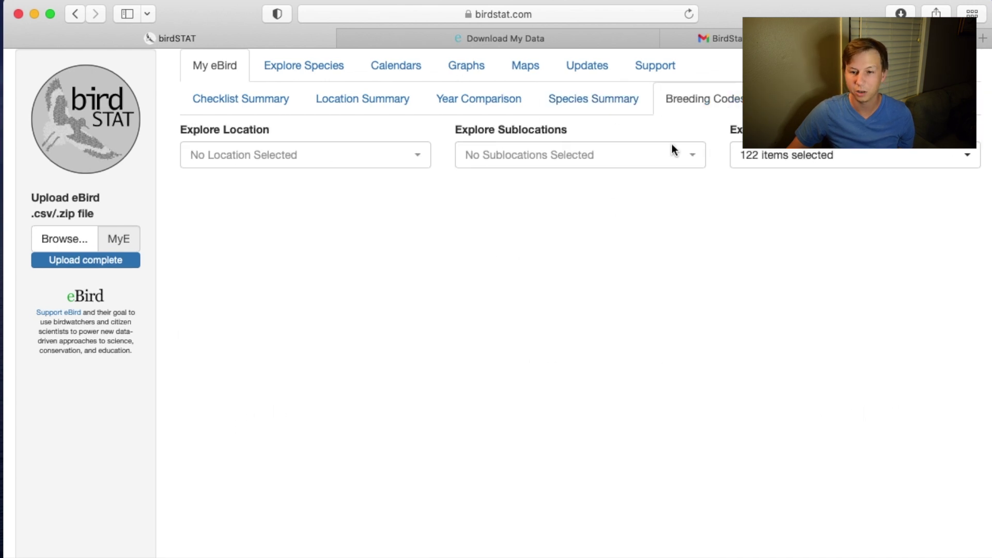
left_click(372, 160)
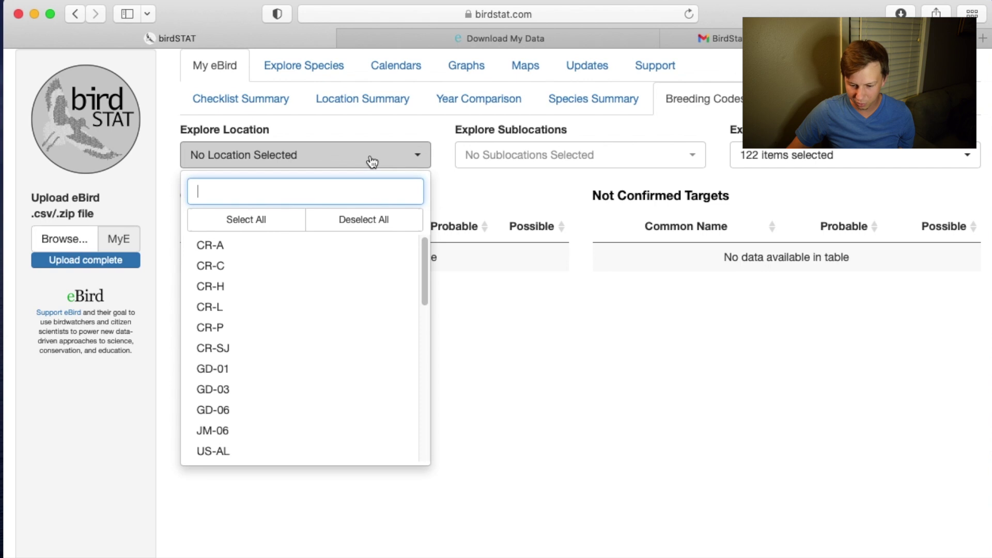
left_click(603, 274)
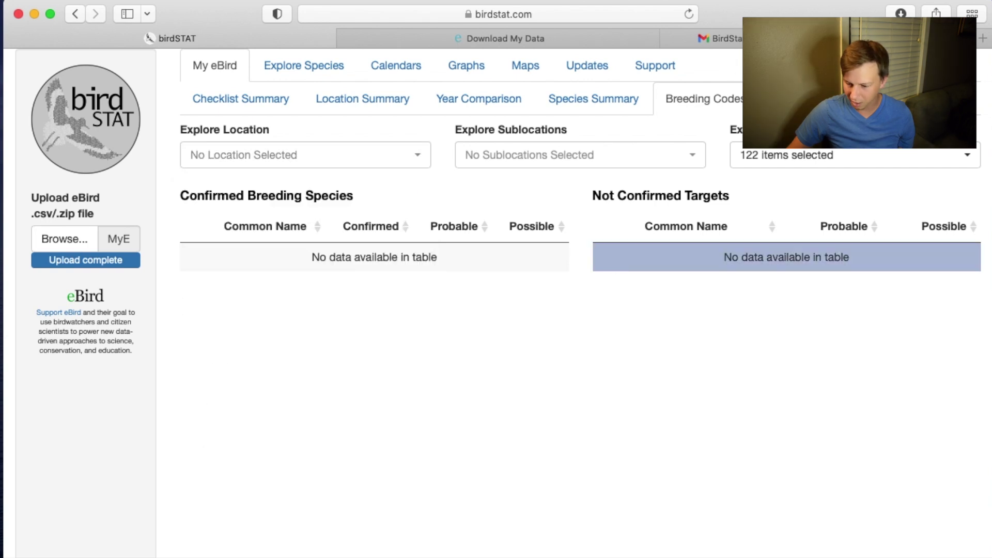
Browse the bird families seen and not seen, then the ABA Species Summary with 470 species
left_click(791, 99)
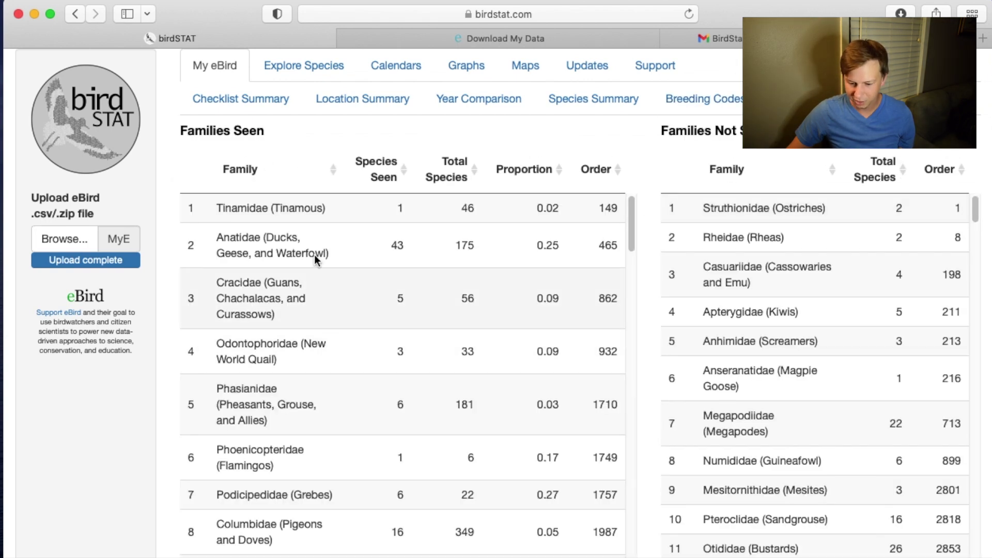
scroll(269, 310, "down", 3)
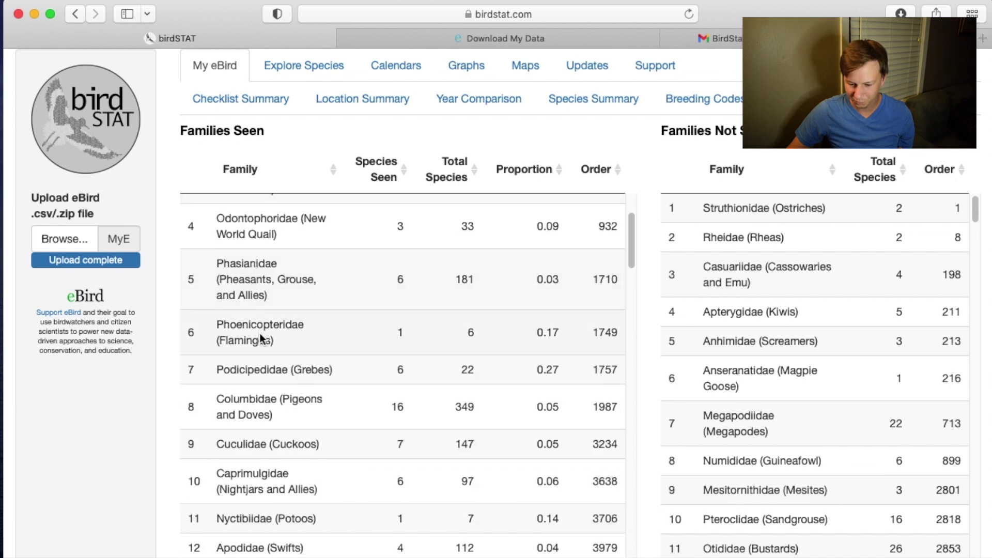
scroll(289, 375, "down", 1)
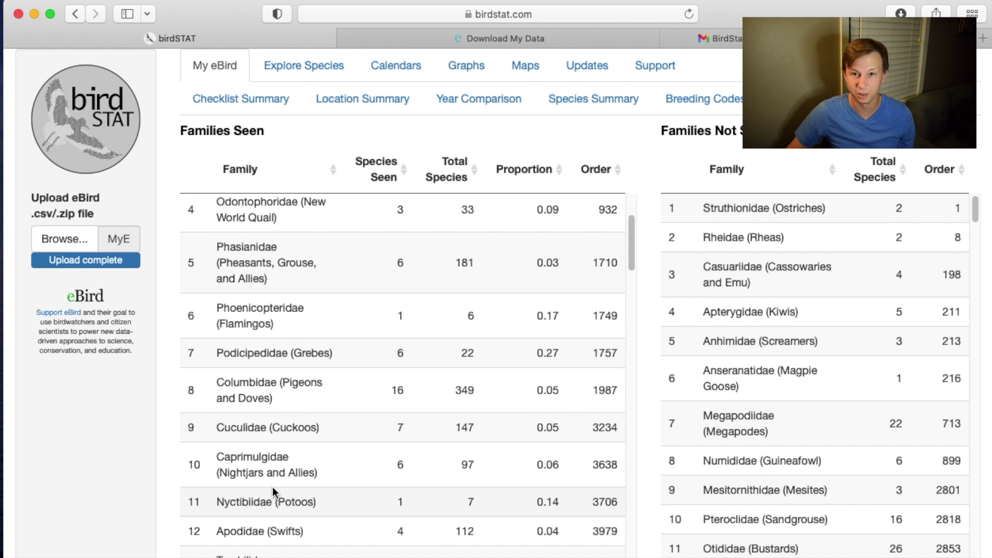
scroll(272, 486, "down", 5)
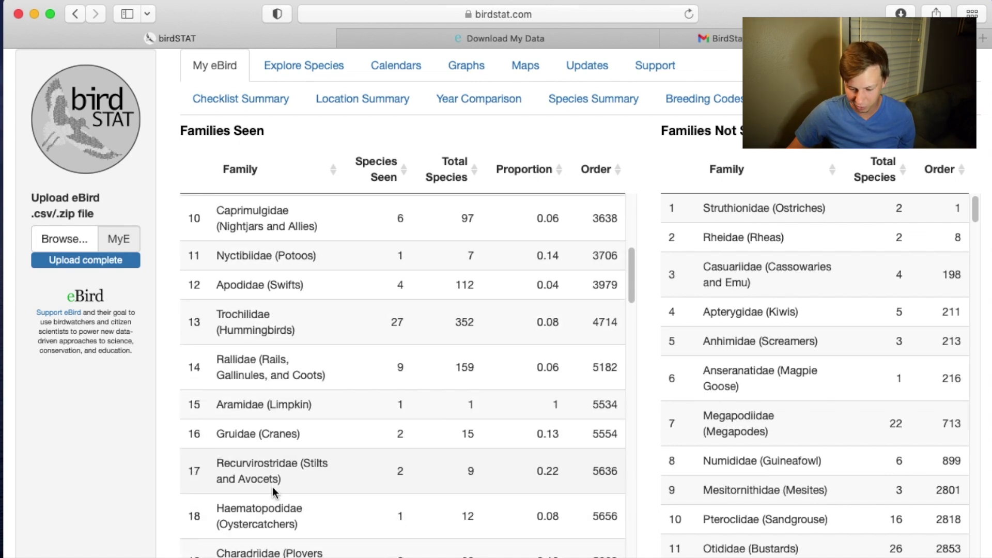
scroll(272, 487, "up", 8)
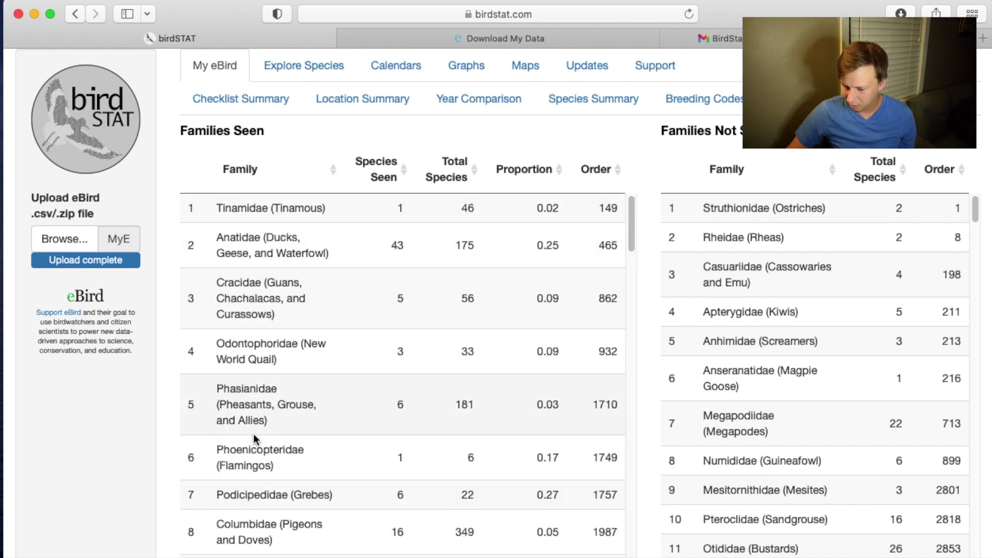
left_click(915, 99)
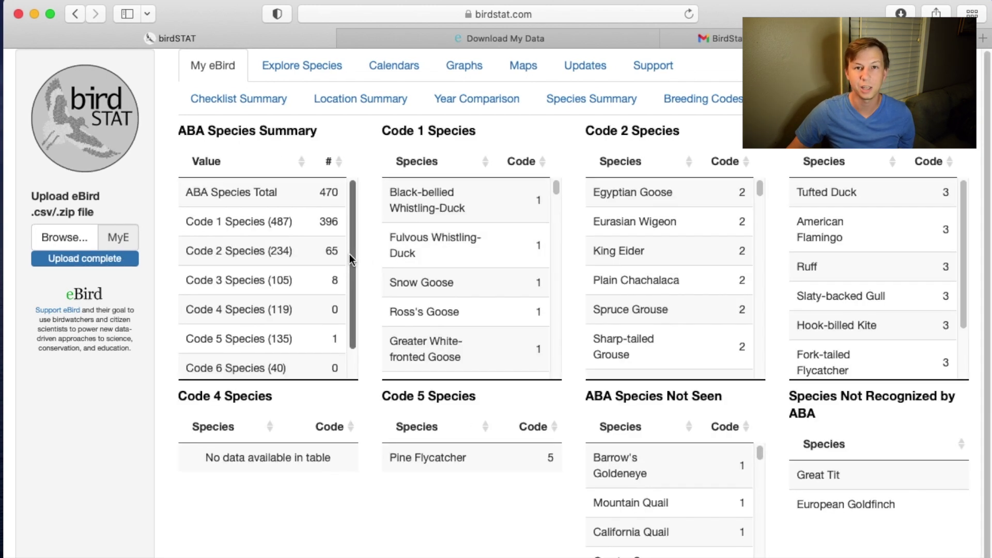
Map Canada Goose sightings in Explore Species and pan across the western US and Great Lakes
left_click(300, 66)
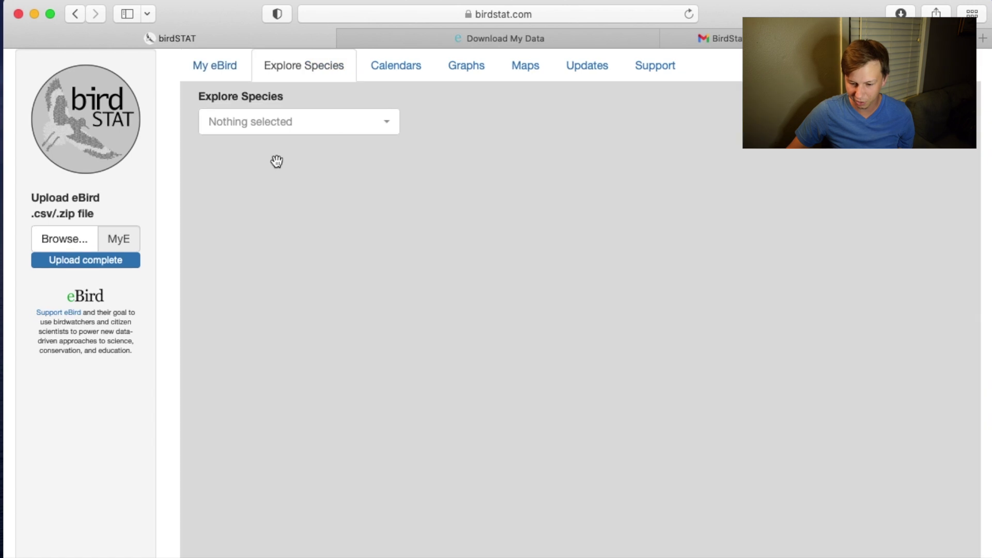
left_click(294, 132)
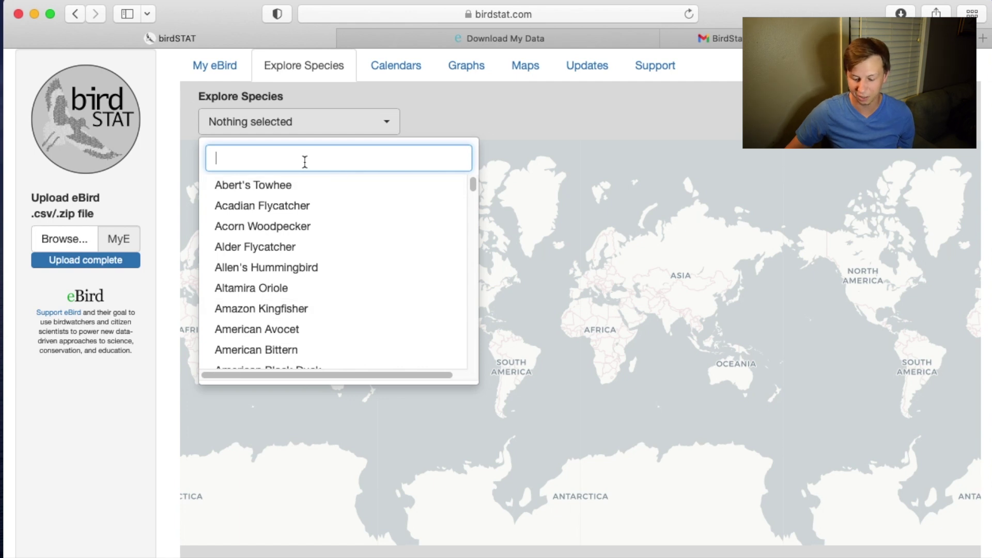
type("canda")
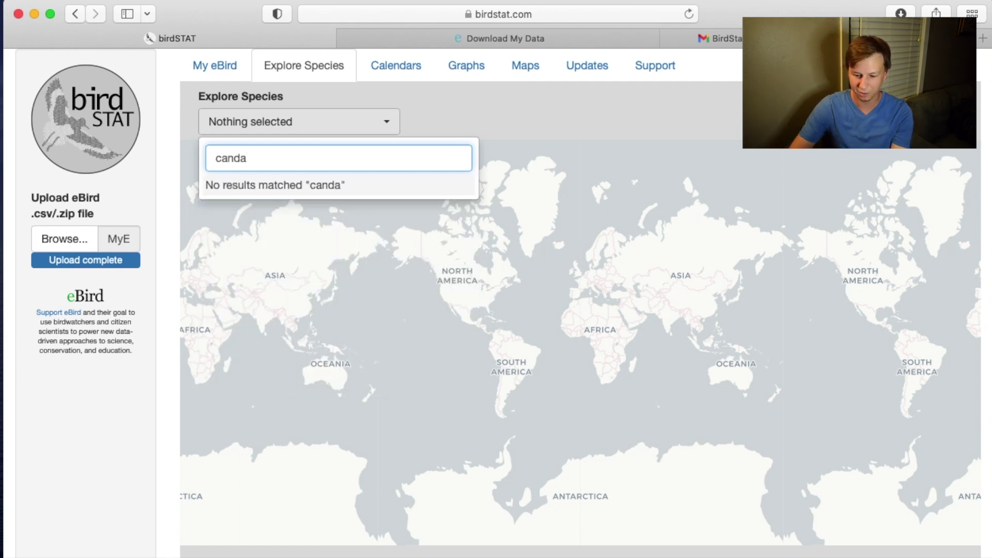
key("BackSpace")
key("BackSpace")
type("ada")
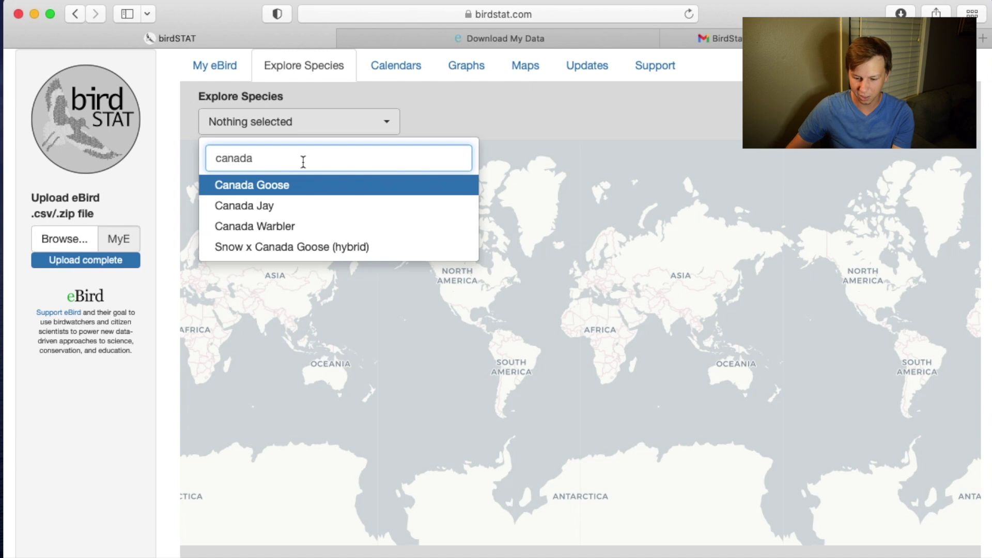
left_click(295, 186)
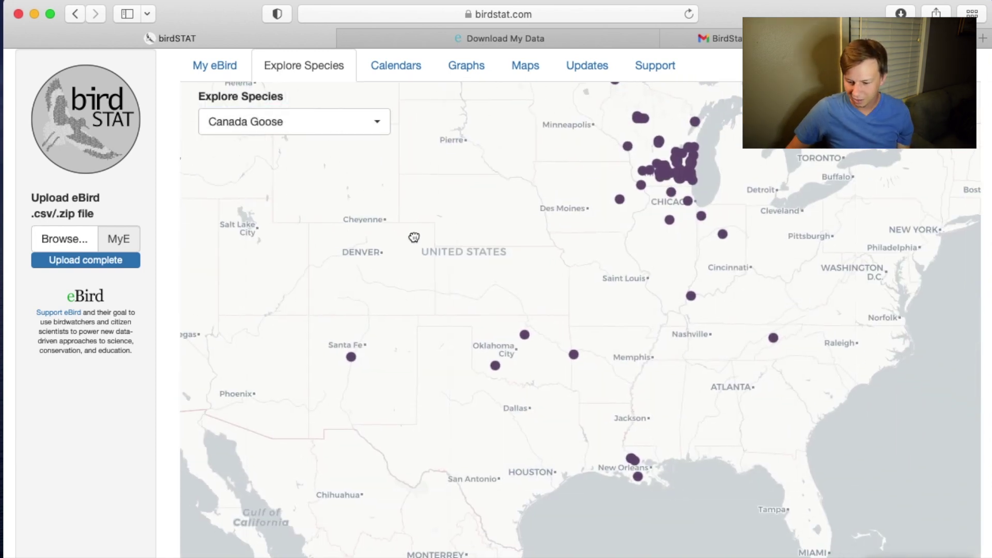
left_click_drag(463, 260, 558, 252)
left_click_drag(570, 313, 484, 429)
Search 'snow goose' in the species list and map Snow Goose sightings instead
left_click(313, 123)
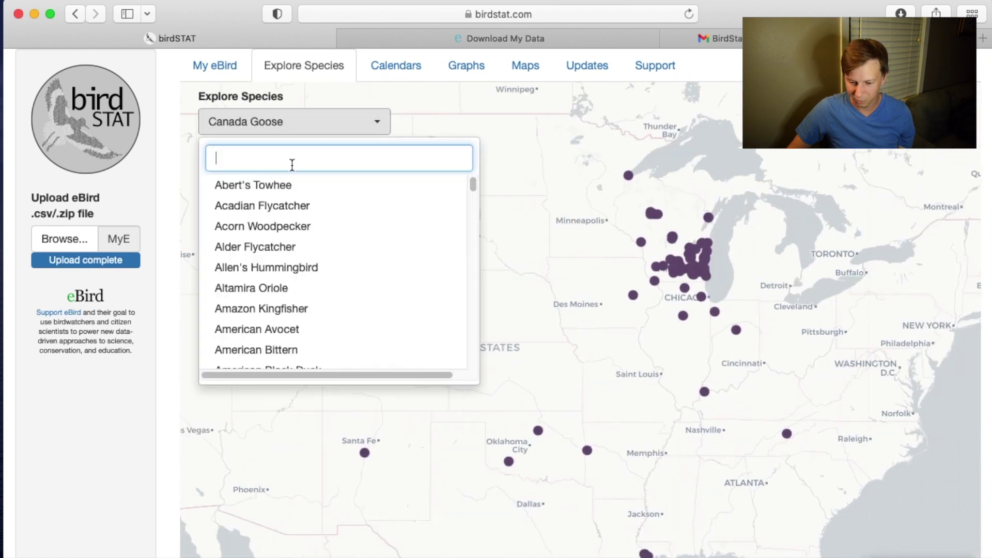
type("snow go")
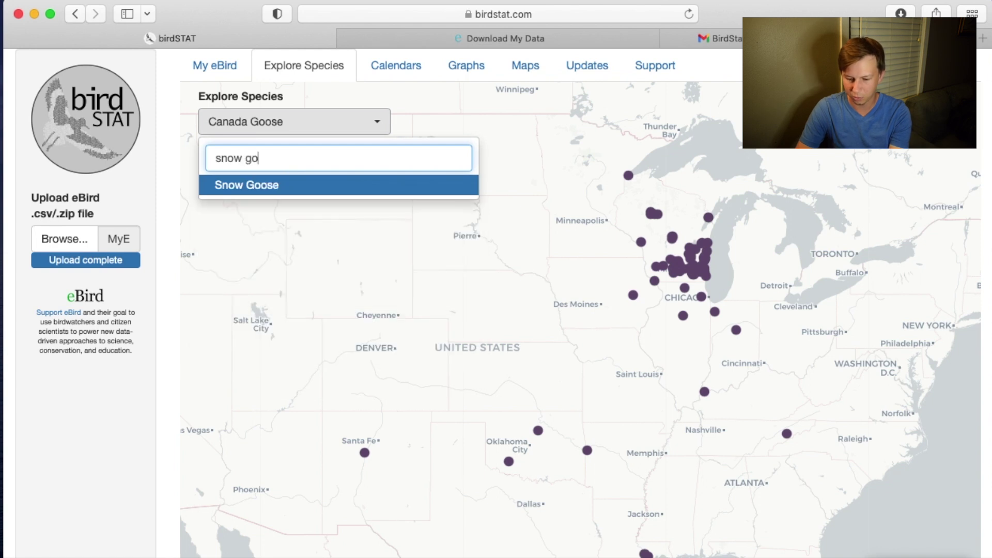
type("o")
left_click(294, 119)
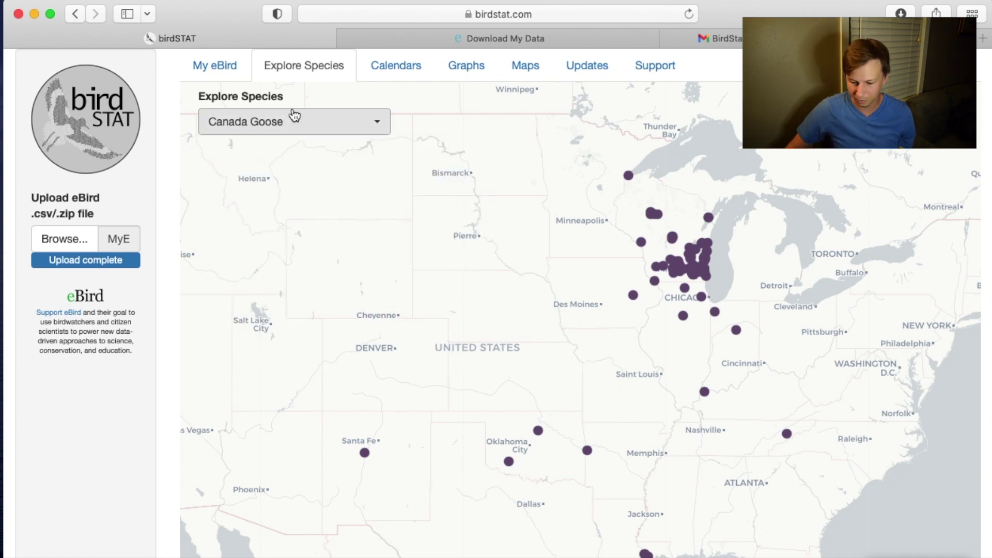
left_click(292, 122)
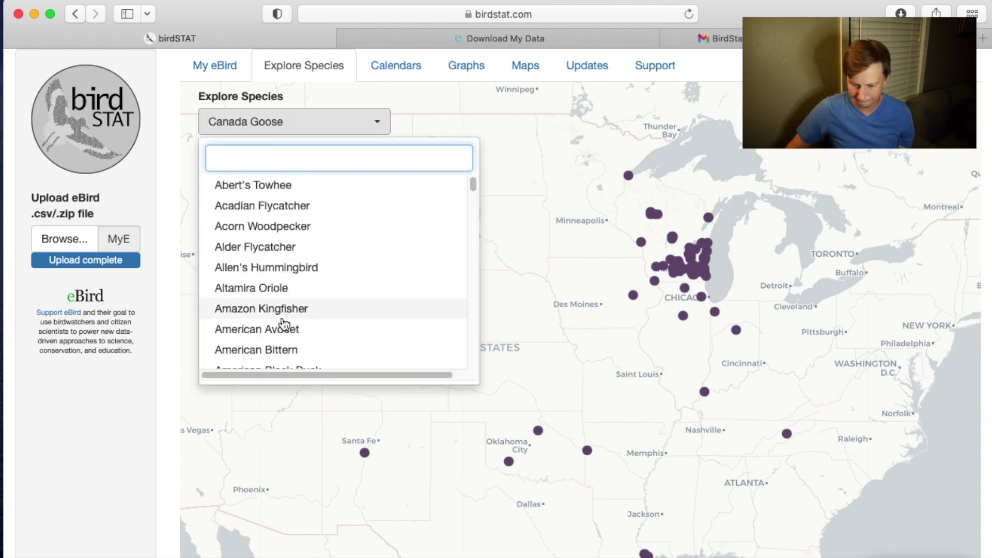
type("snow goose")
left_click(299, 192)
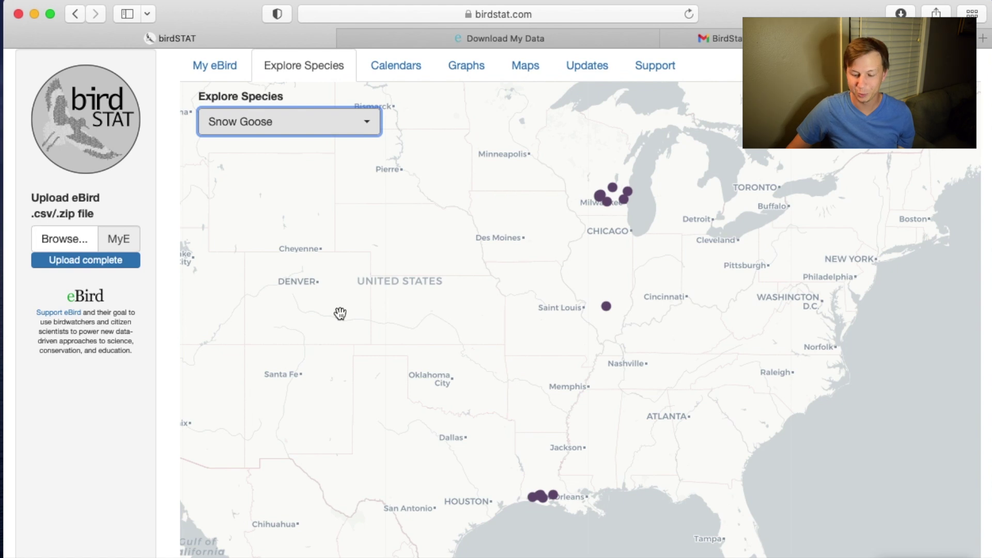
left_click(371, 76)
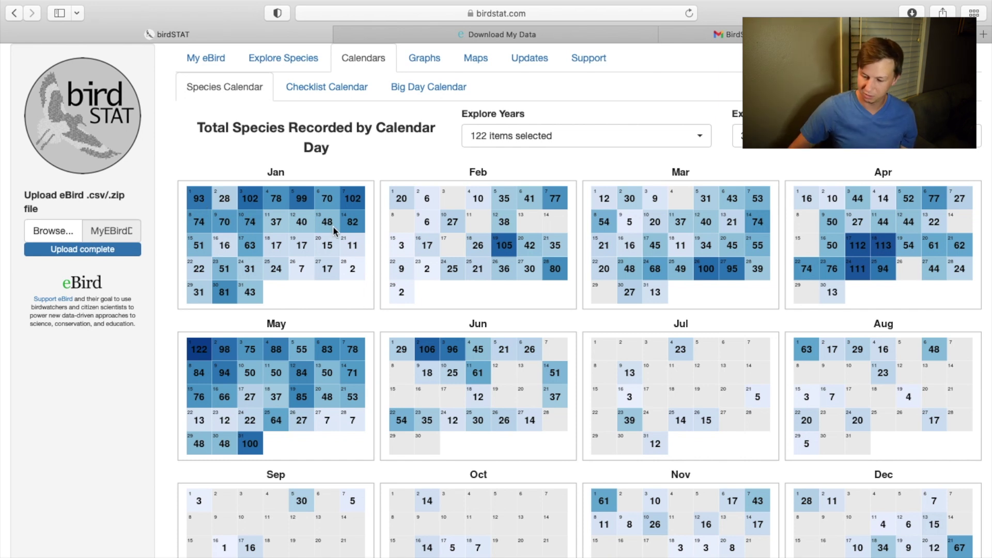
View the Checklist Time Series graph of total checklists, peaking near 61
left_click(425, 58)
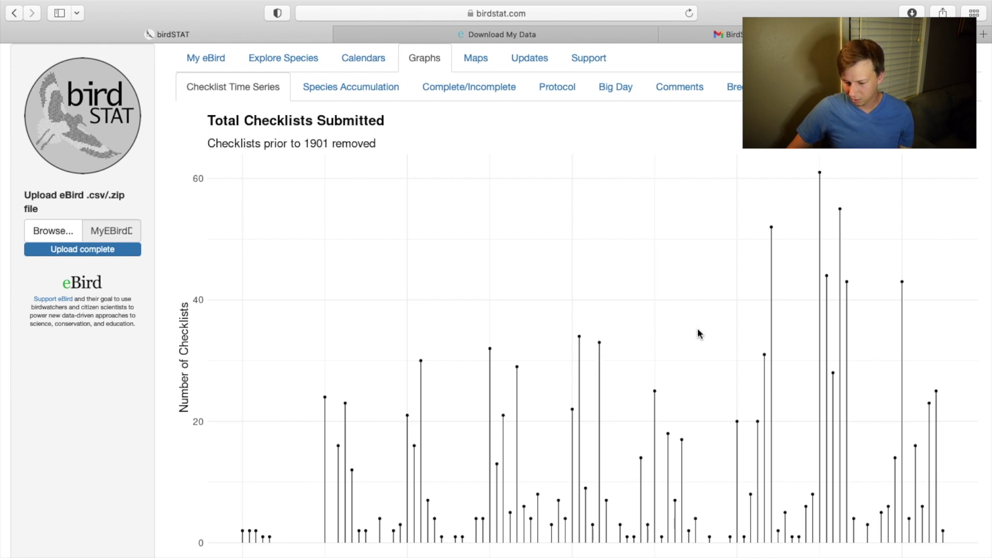
View the Species Accumulation, Protocol, Big Day and Breeding graphs, then the Checklist Map
left_click(350, 86)
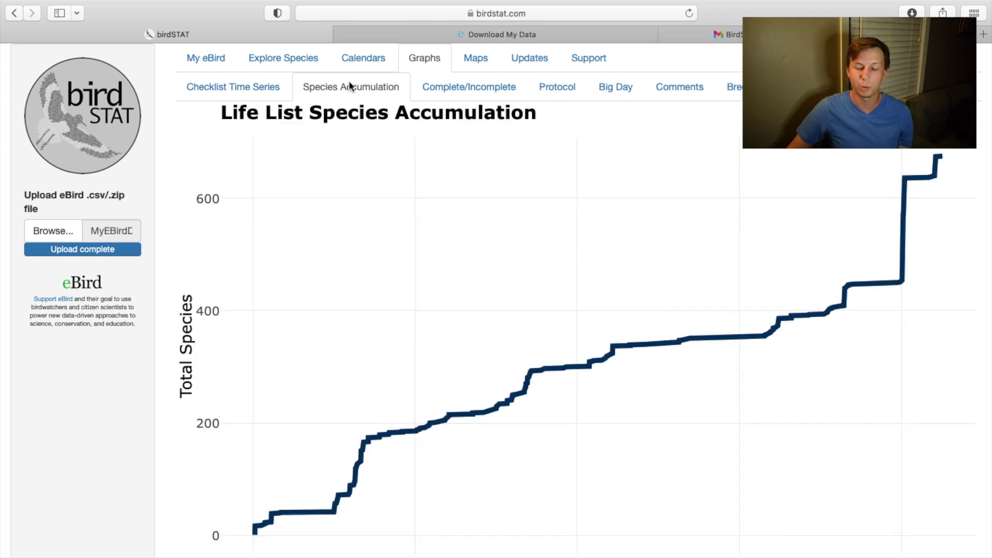
mouse_move(436, 427)
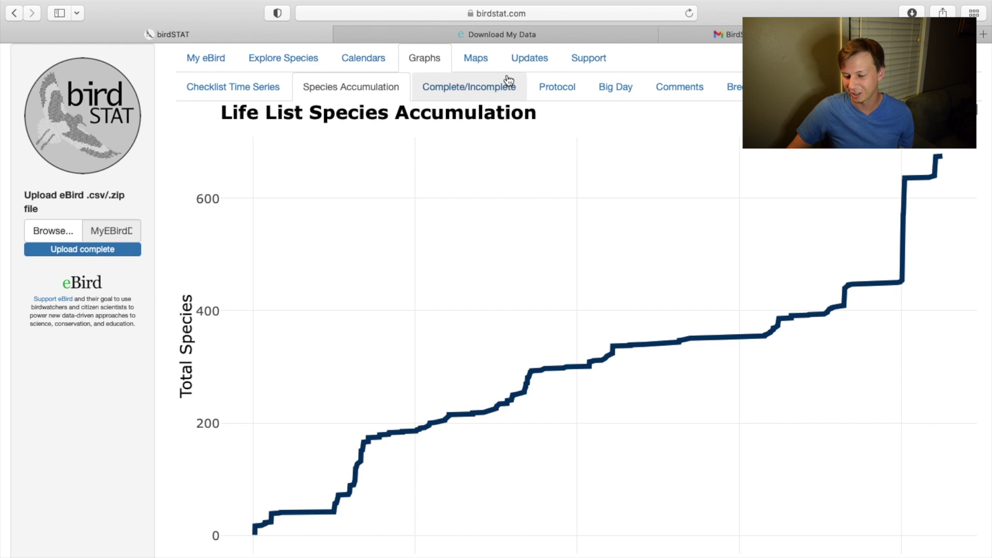
left_click(538, 87)
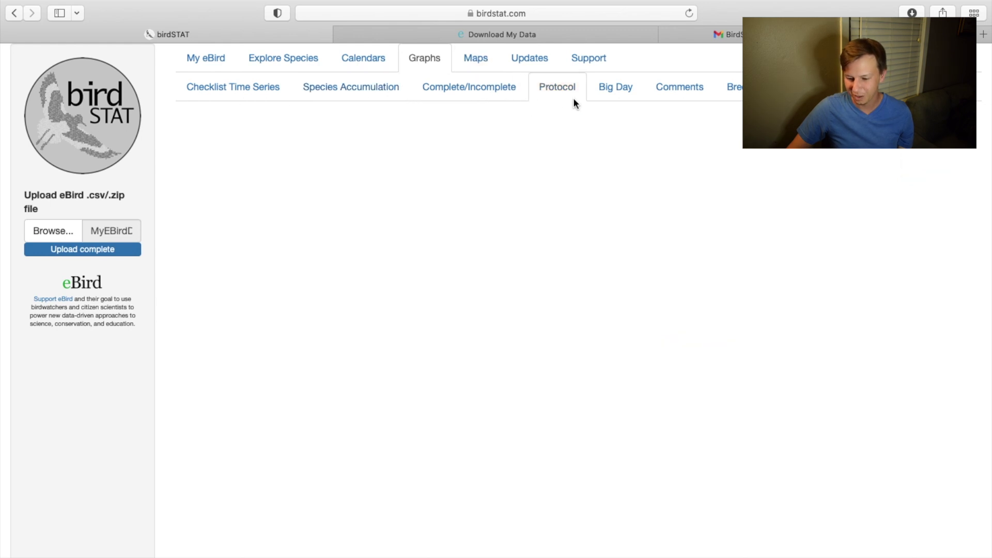
left_click(594, 98)
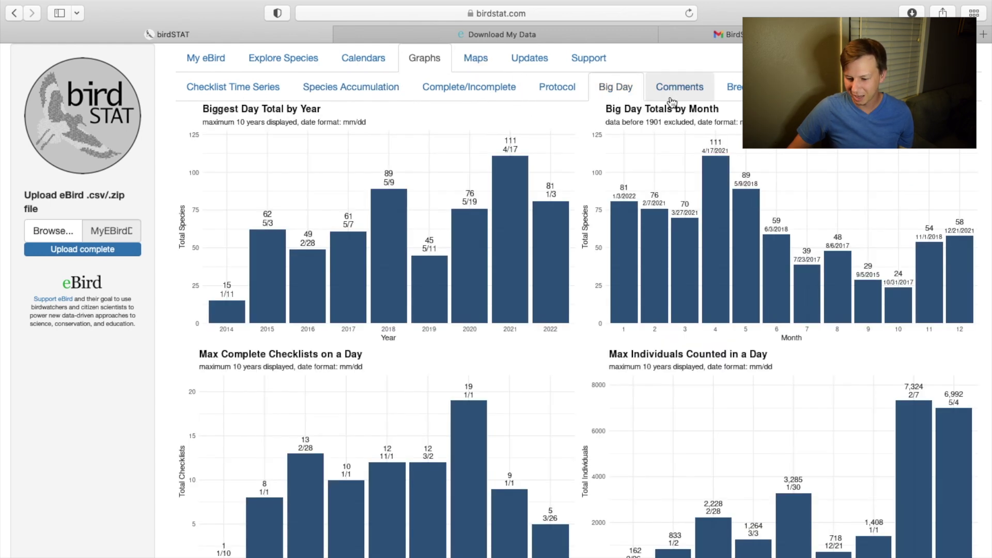
left_click(734, 86)
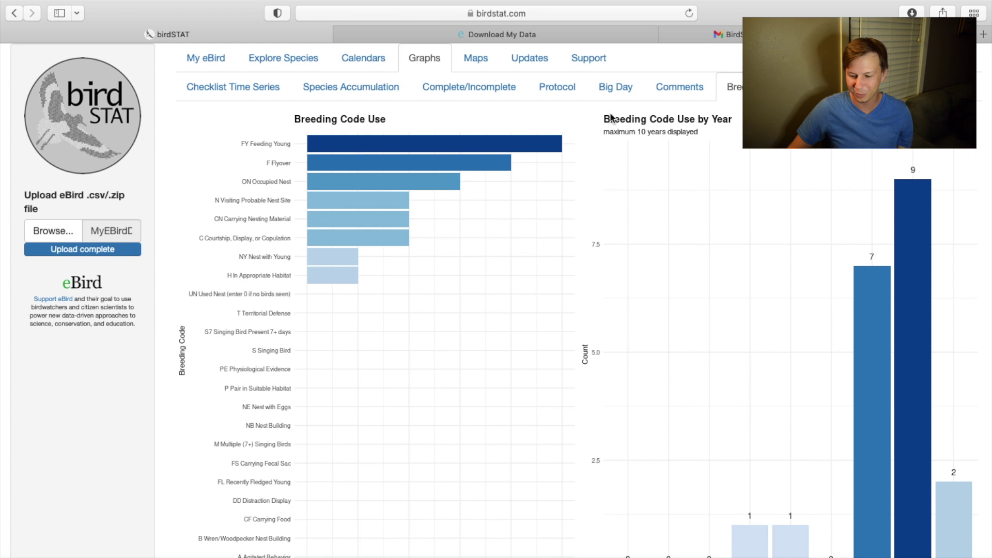
left_click(488, 68)
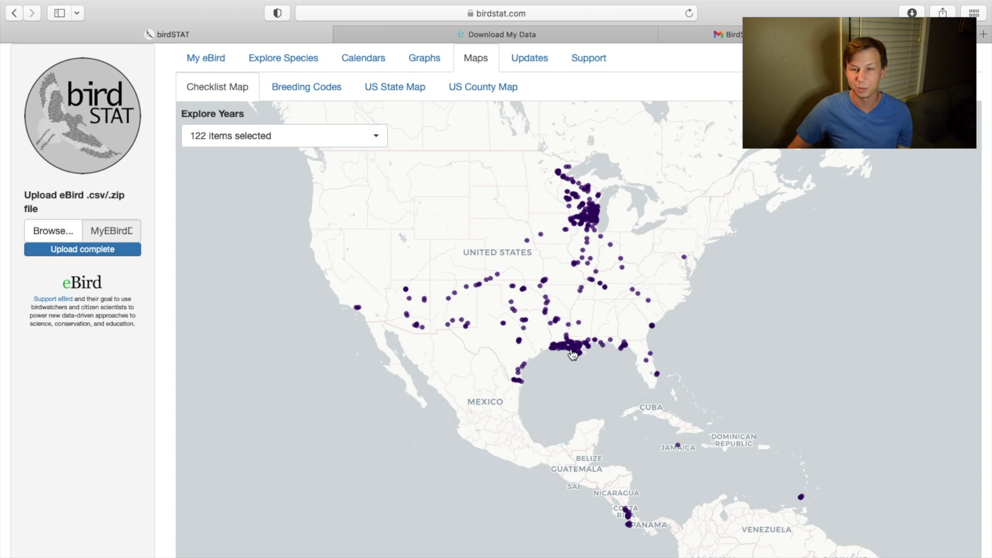
Show the US state map with the species threshold lowered to 1, framing the 25 states
left_click(312, 143)
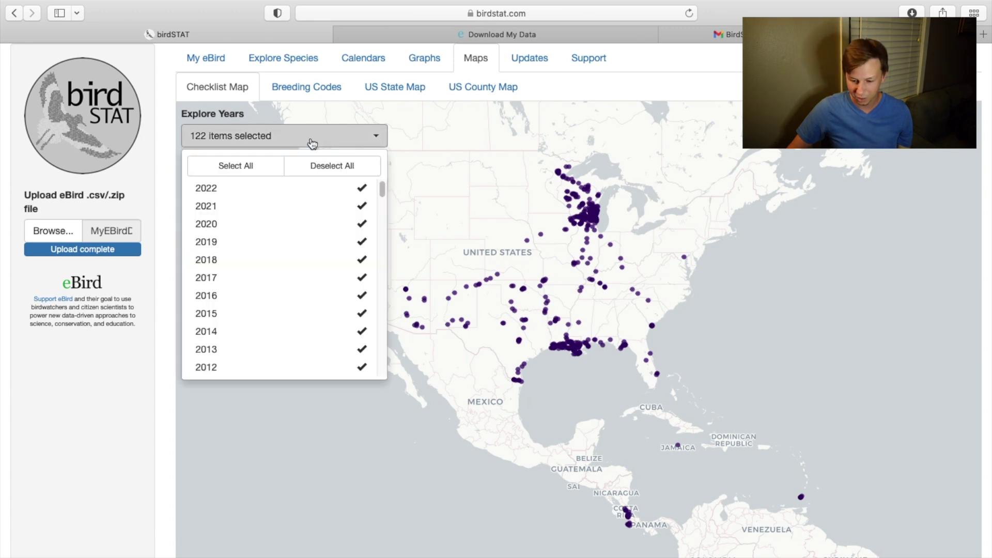
left_click(426, 240)
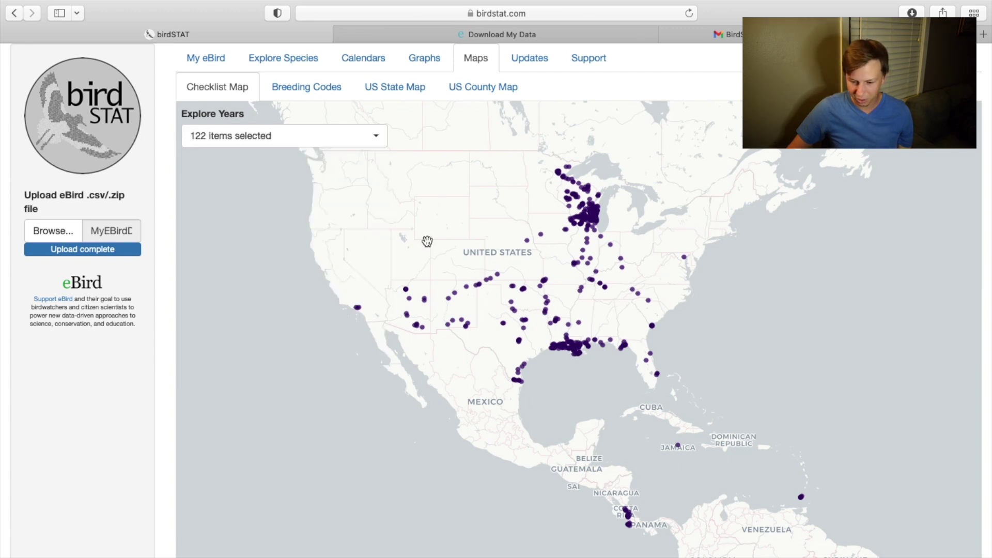
left_click(431, 90)
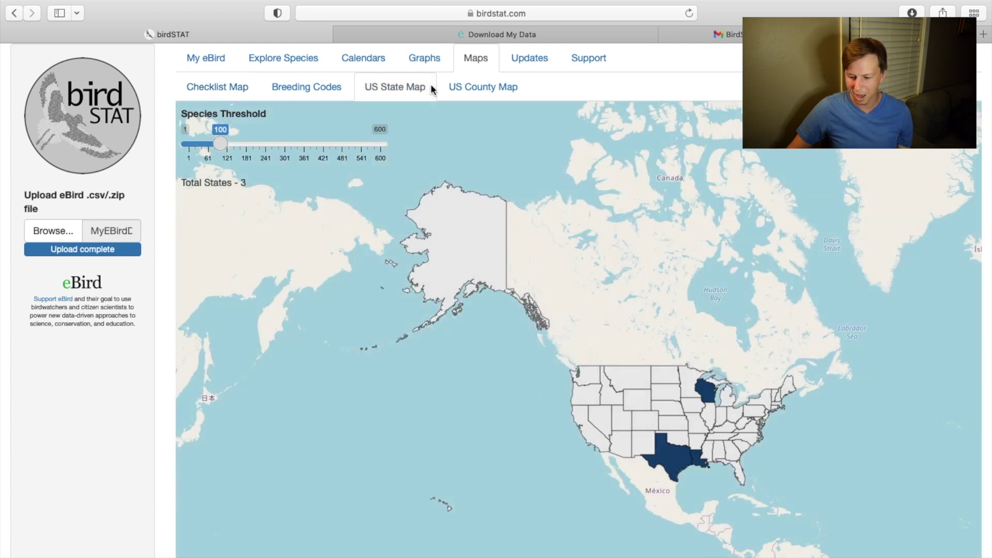
left_click_drag(234, 144, 143, 147)
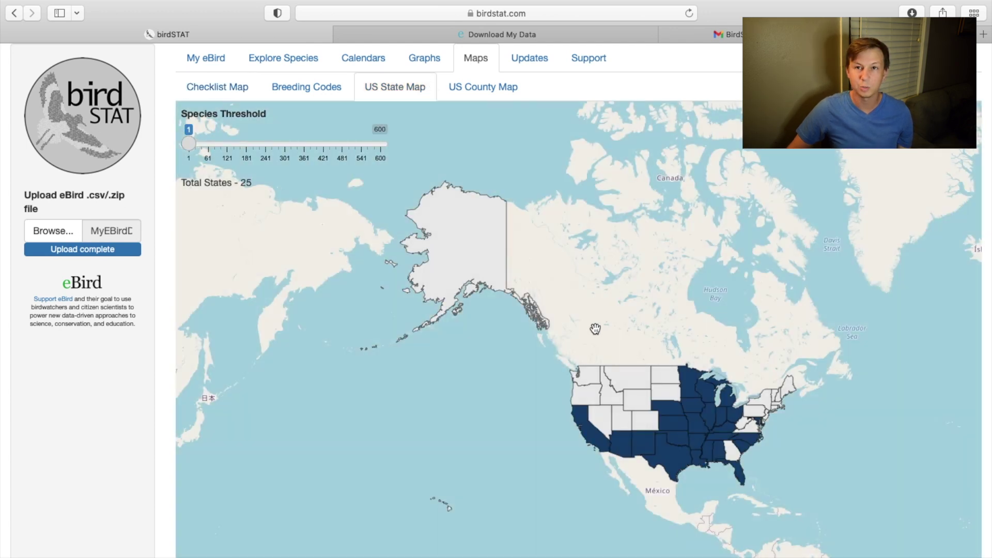
left_click_drag(594, 328, 468, 239)
scroll(468, 239, "up", 5)
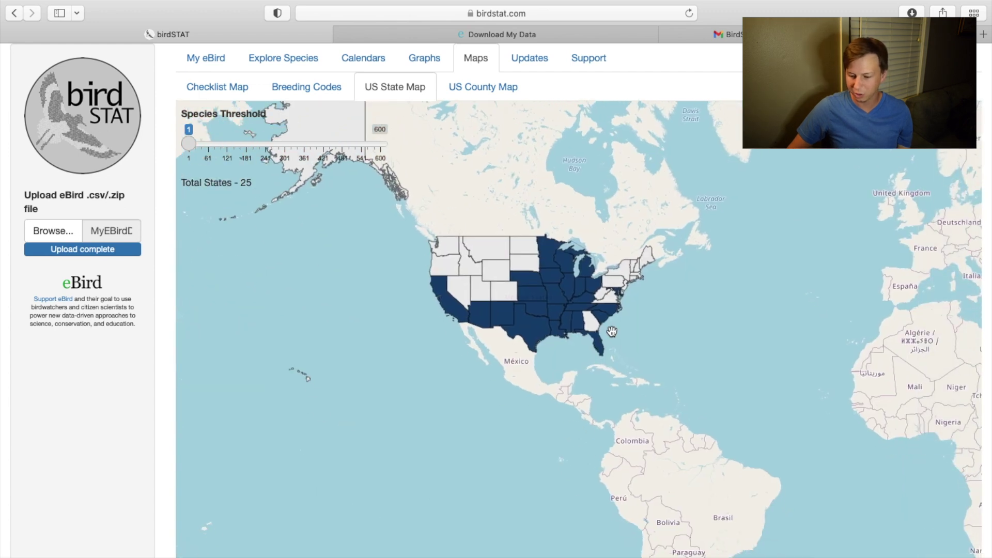
left_click_drag(547, 290, 567, 303)
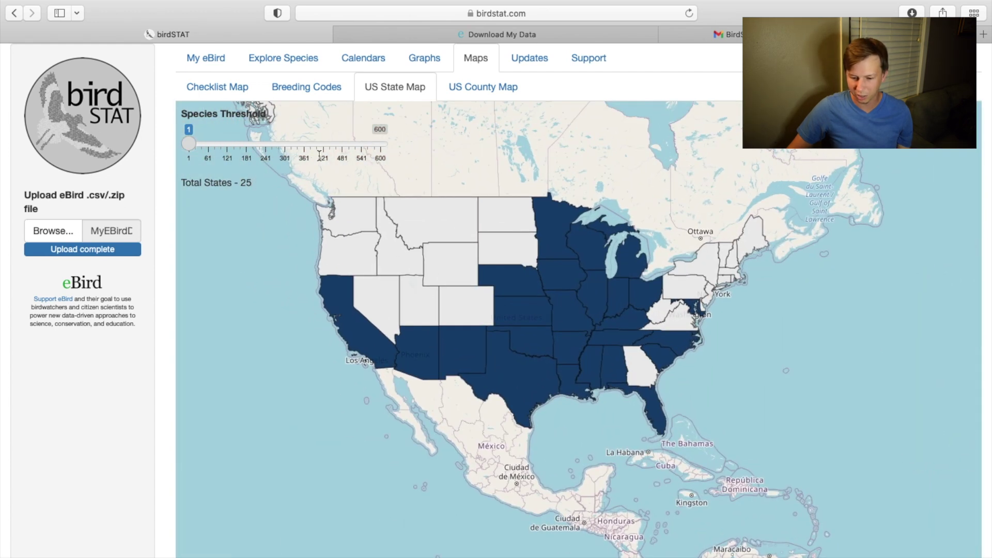
Pan around the US county map (169 of 3,139 counties), then view the Updates changelog
left_click(501, 90)
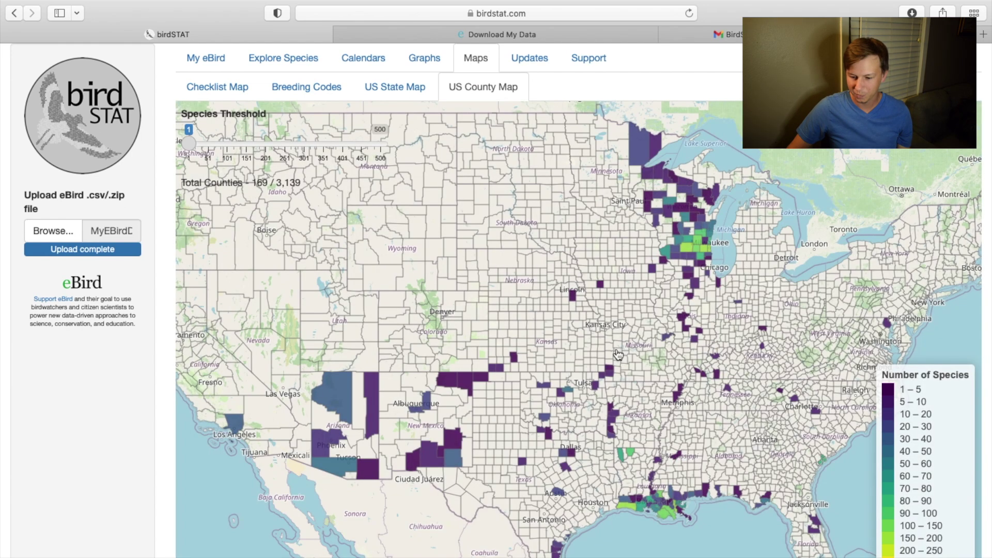
scroll(627, 323, "down", 2)
scroll(673, 352, "up", 2)
left_click_drag(677, 351, 691, 355)
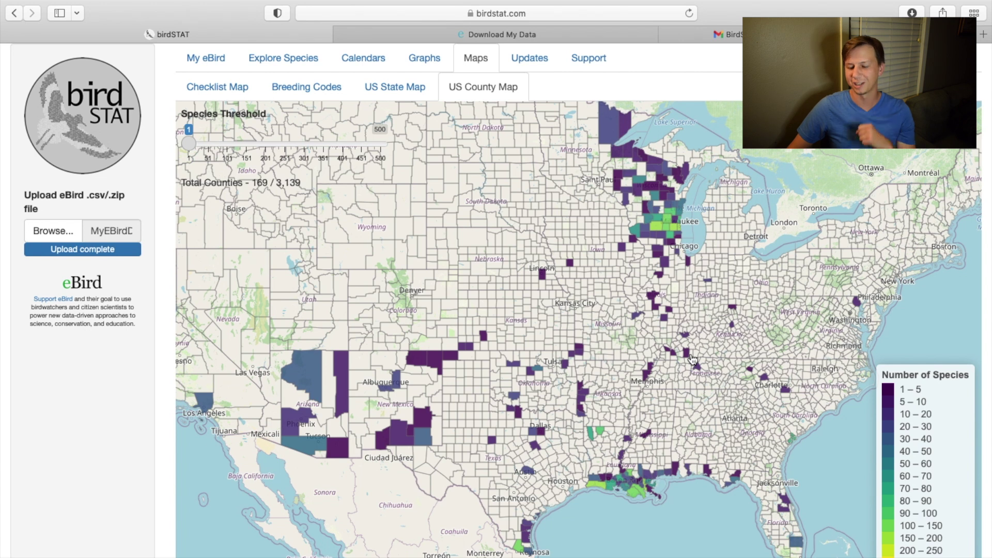
left_click_drag(615, 333, 660, 366)
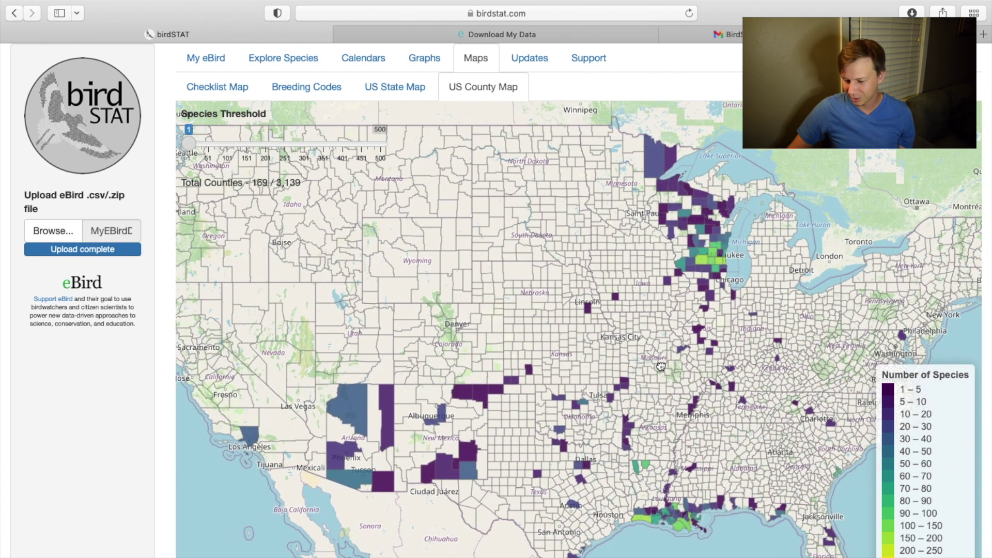
left_click(527, 59)
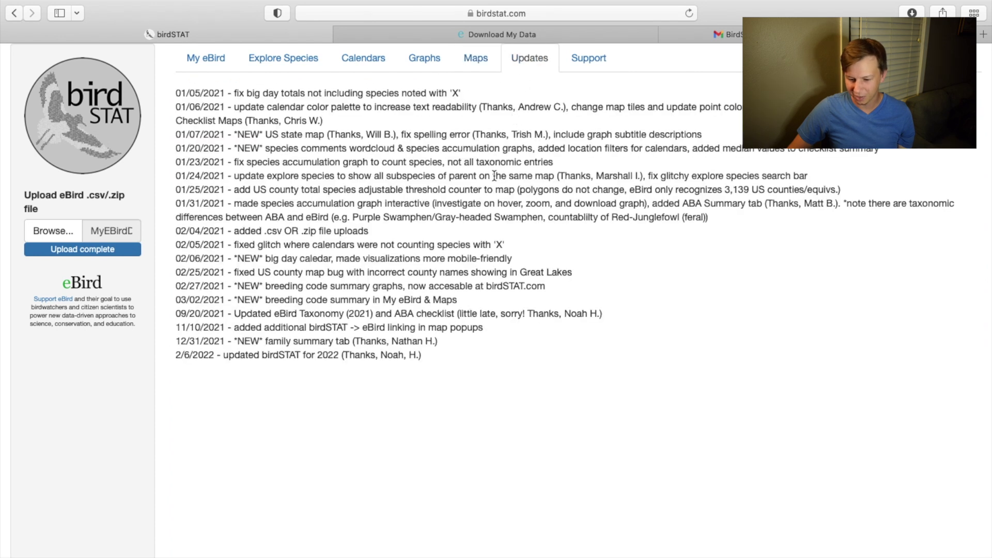
Browse the Support donation page, Graphs, Explore Species and the My eBird ABA summary, ending on Calendars
left_click(589, 60)
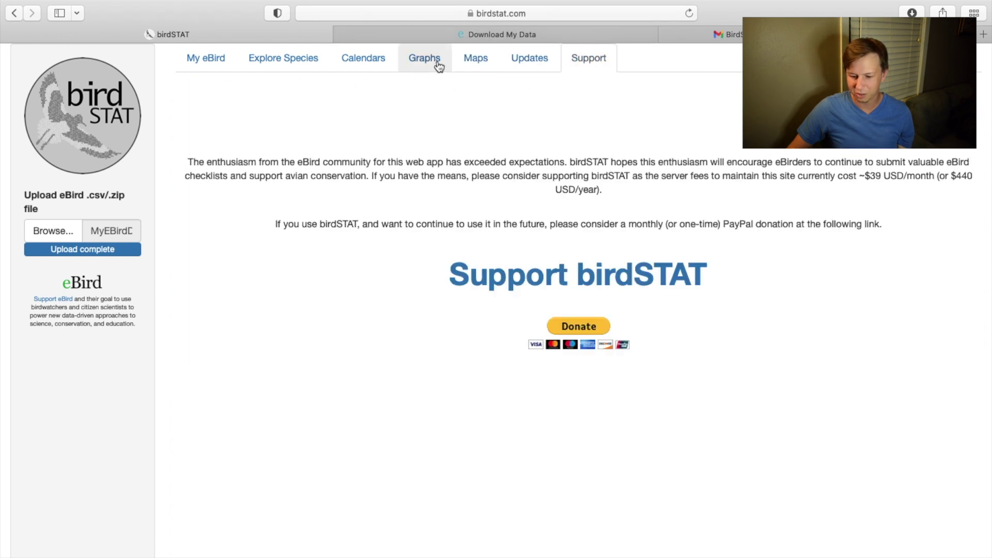
left_click(420, 61)
left_click(347, 61)
left_click(310, 62)
left_click(200, 62)
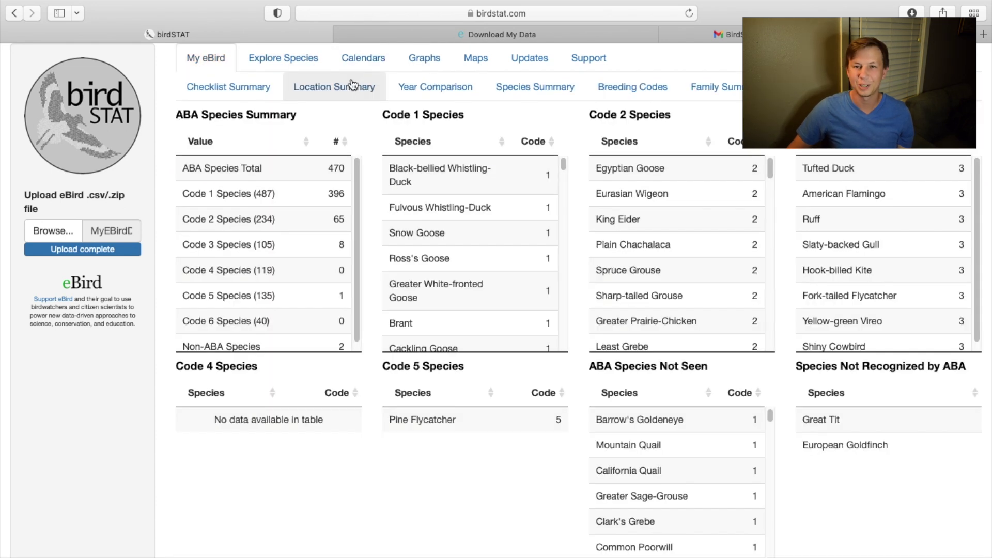
left_click(375, 58)
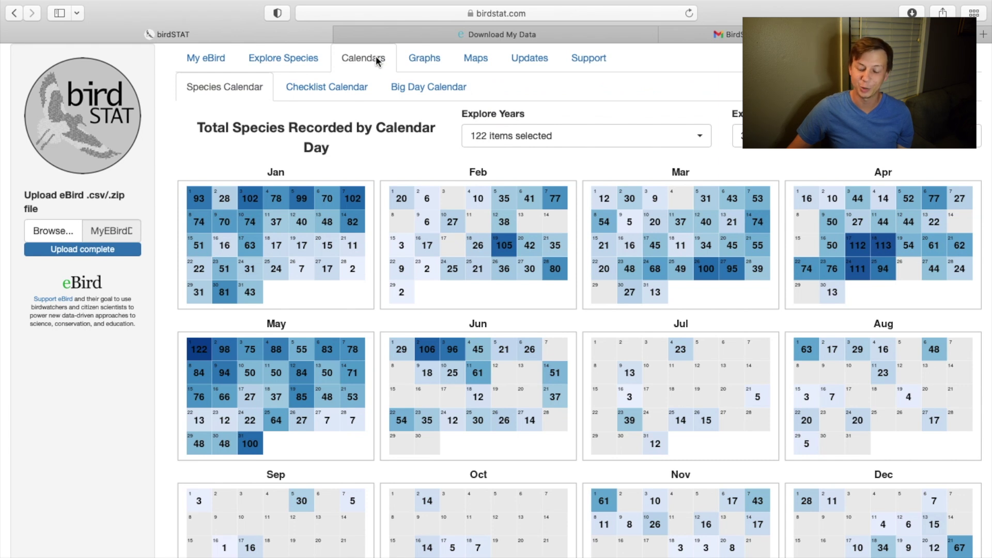